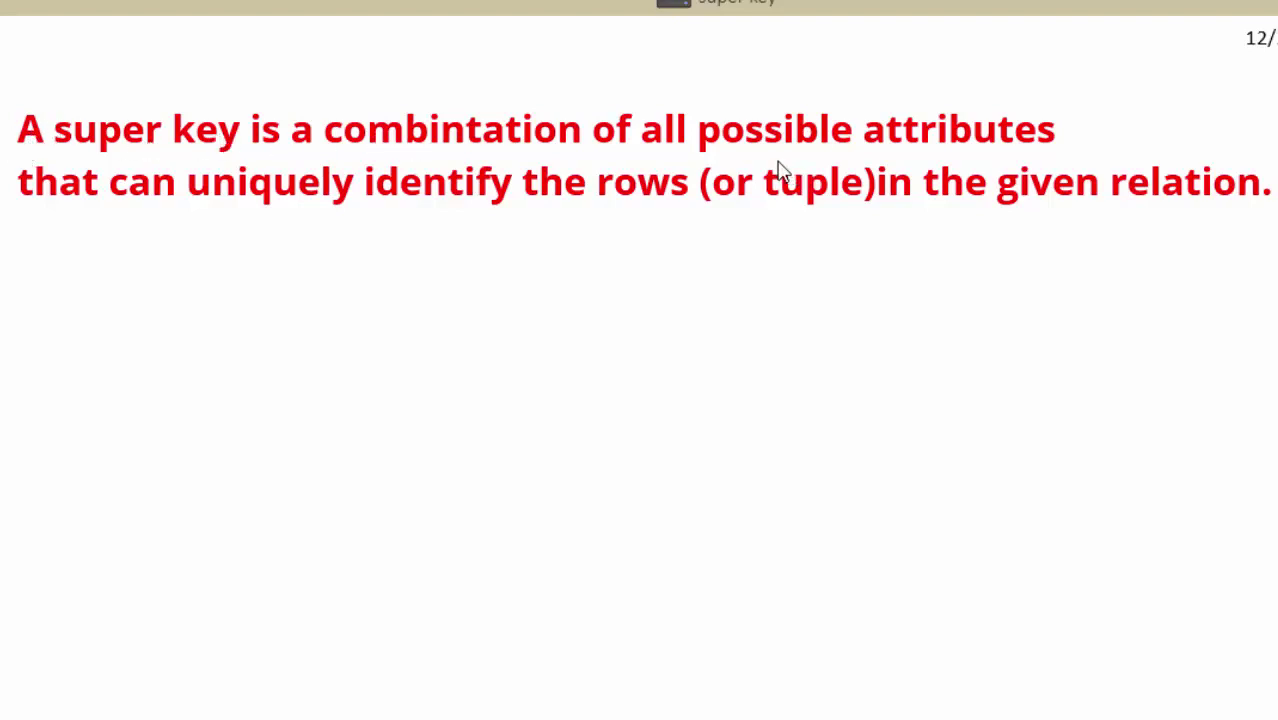
Correct 'combintation' to 'combination' in the slide's red super key definition.
double_click(580, 131)
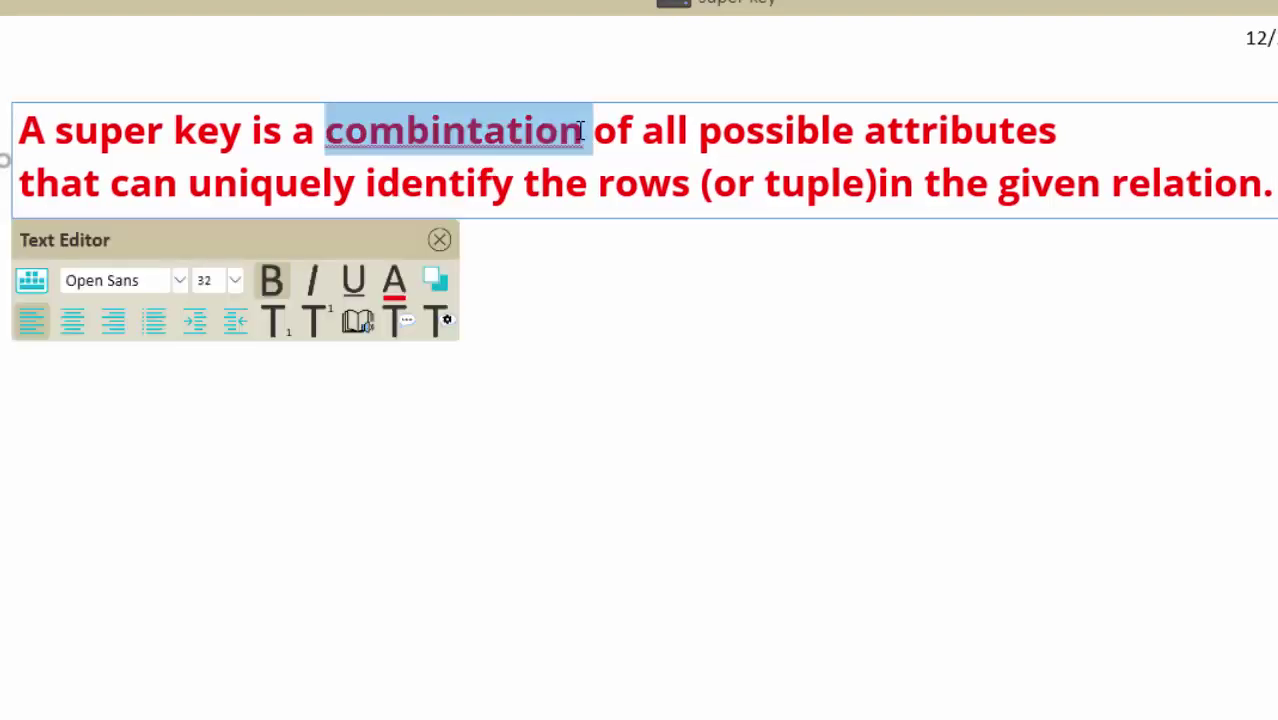
key(BackSpace)
text(comb)
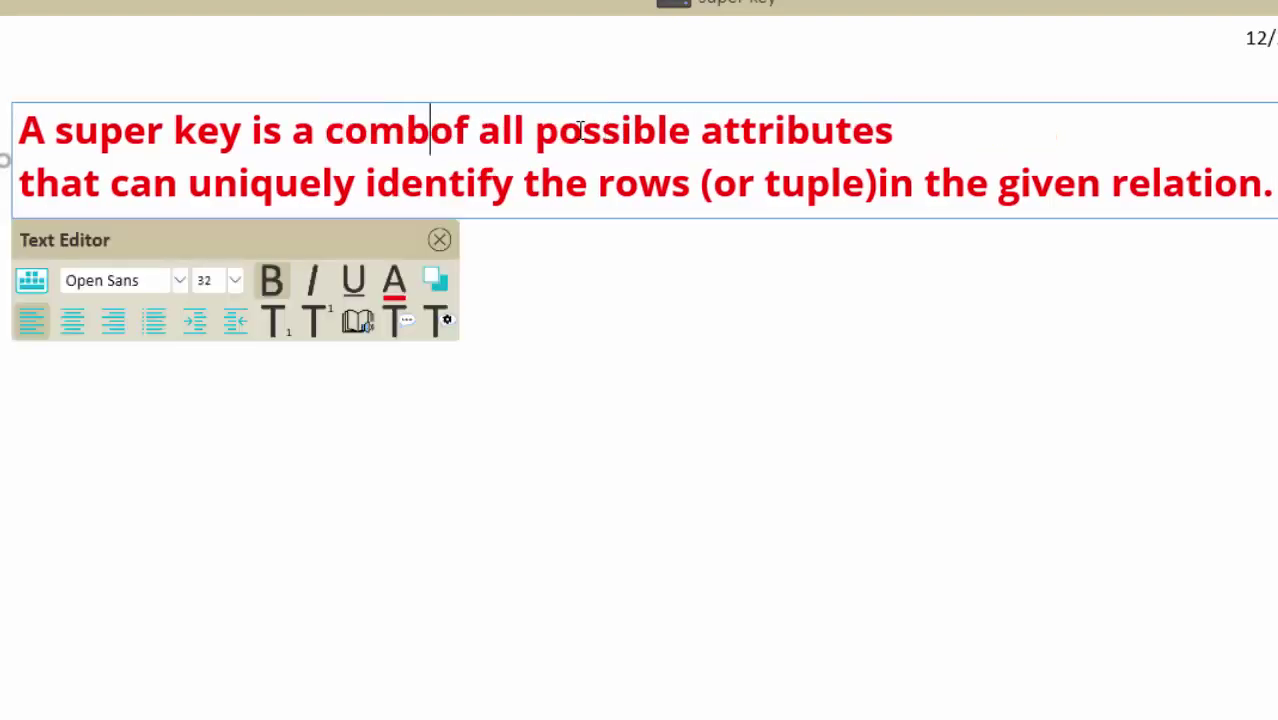
text(ination)
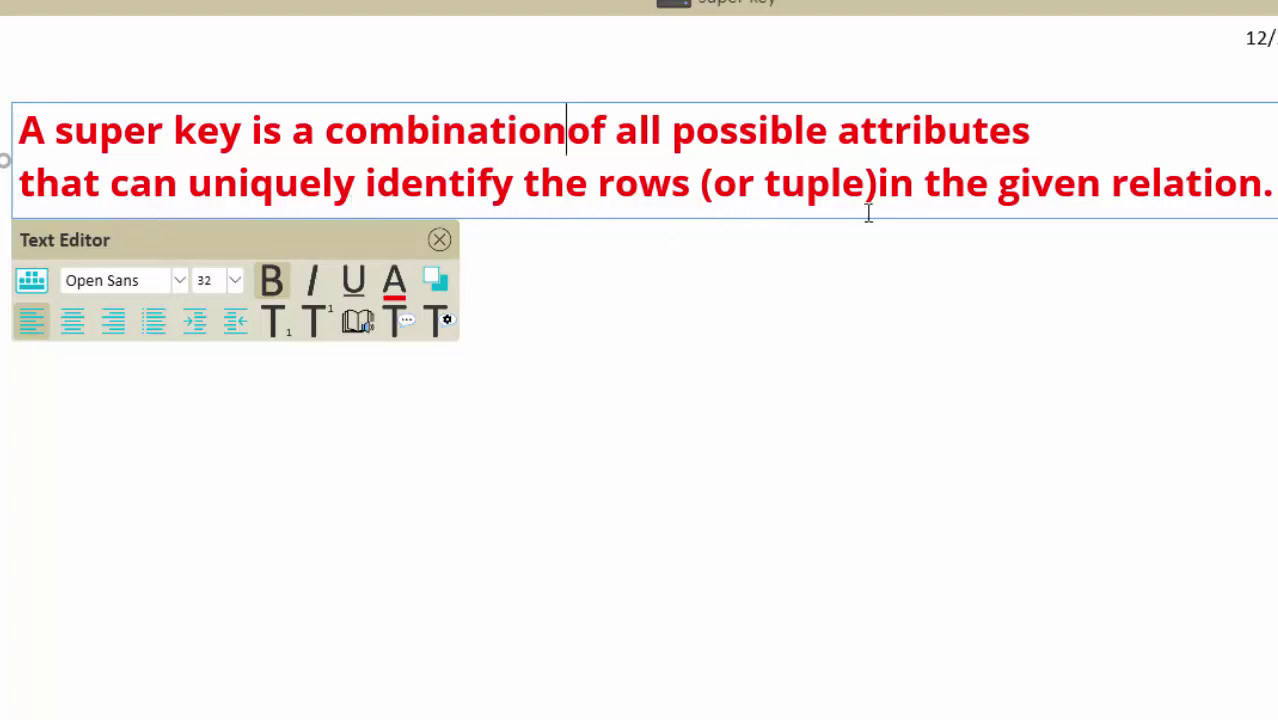
click(942, 320)
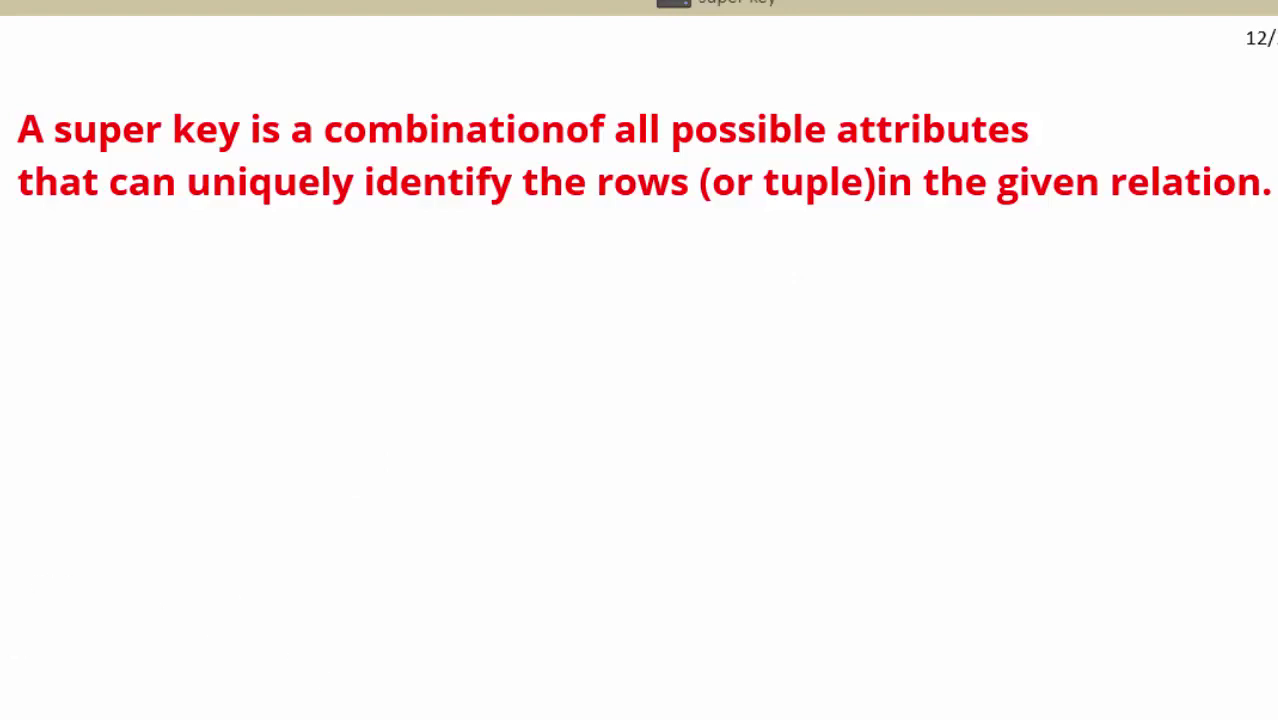
Search 'access' from the Start menu and launch Microsoft Office Access 2007.
key(super)
text(ac)
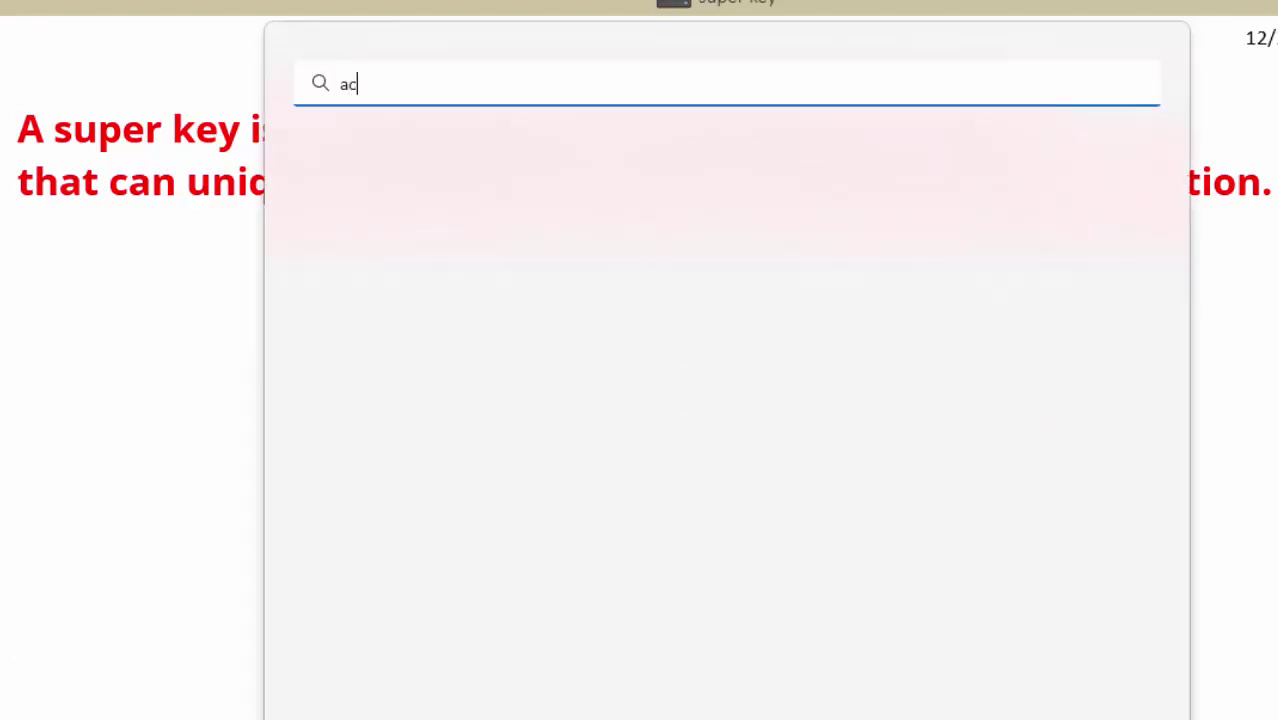
text(cess)
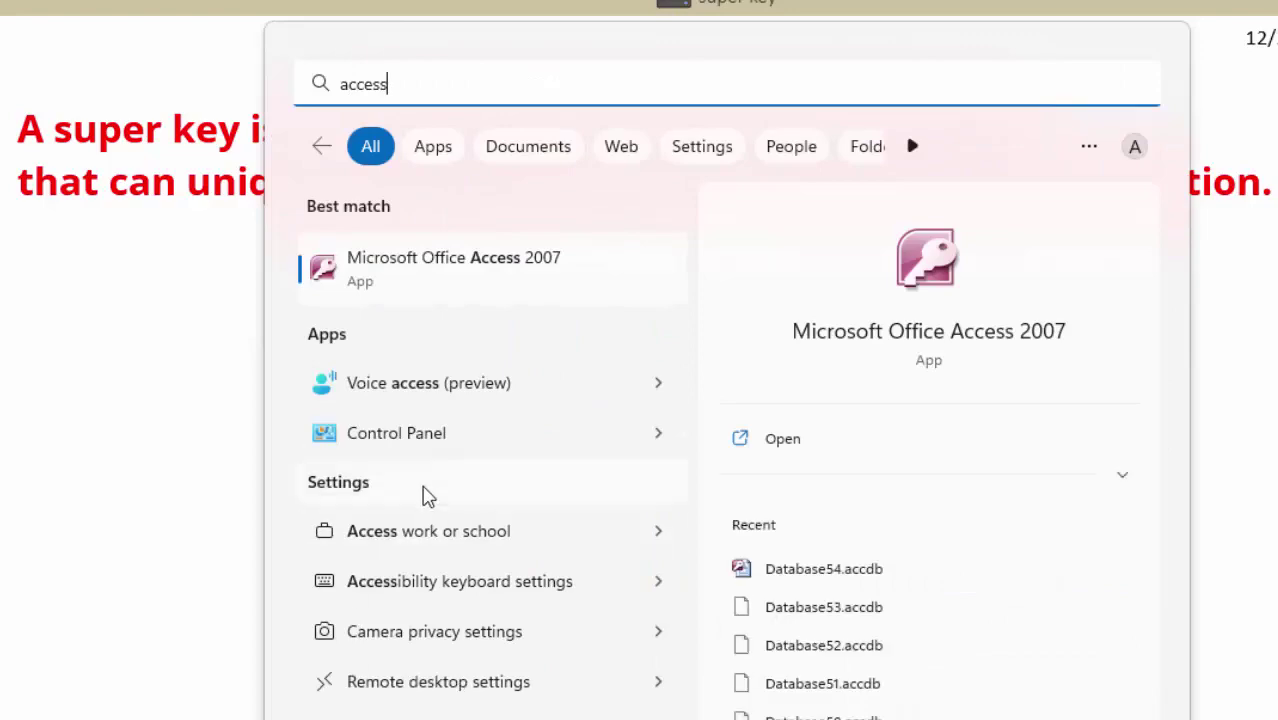
click(476, 292)
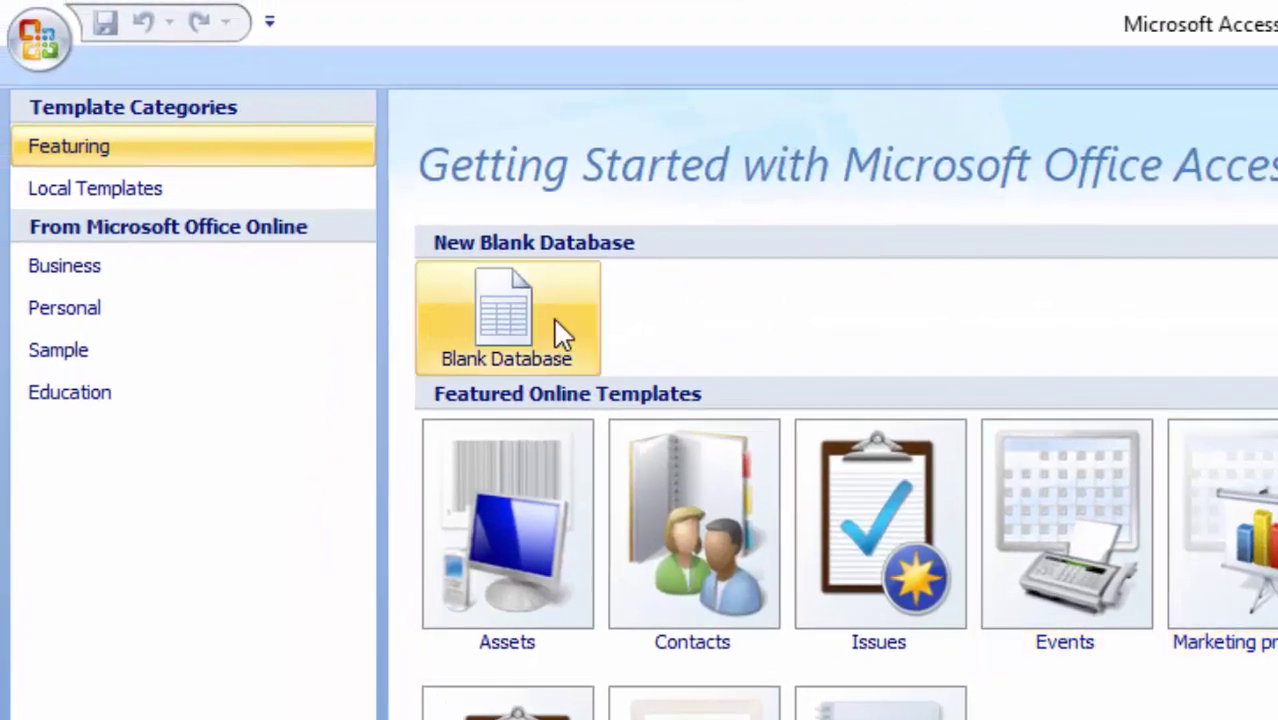
Create a blank database and put Table1 in Design View, saving it as Table1.
click(558, 335)
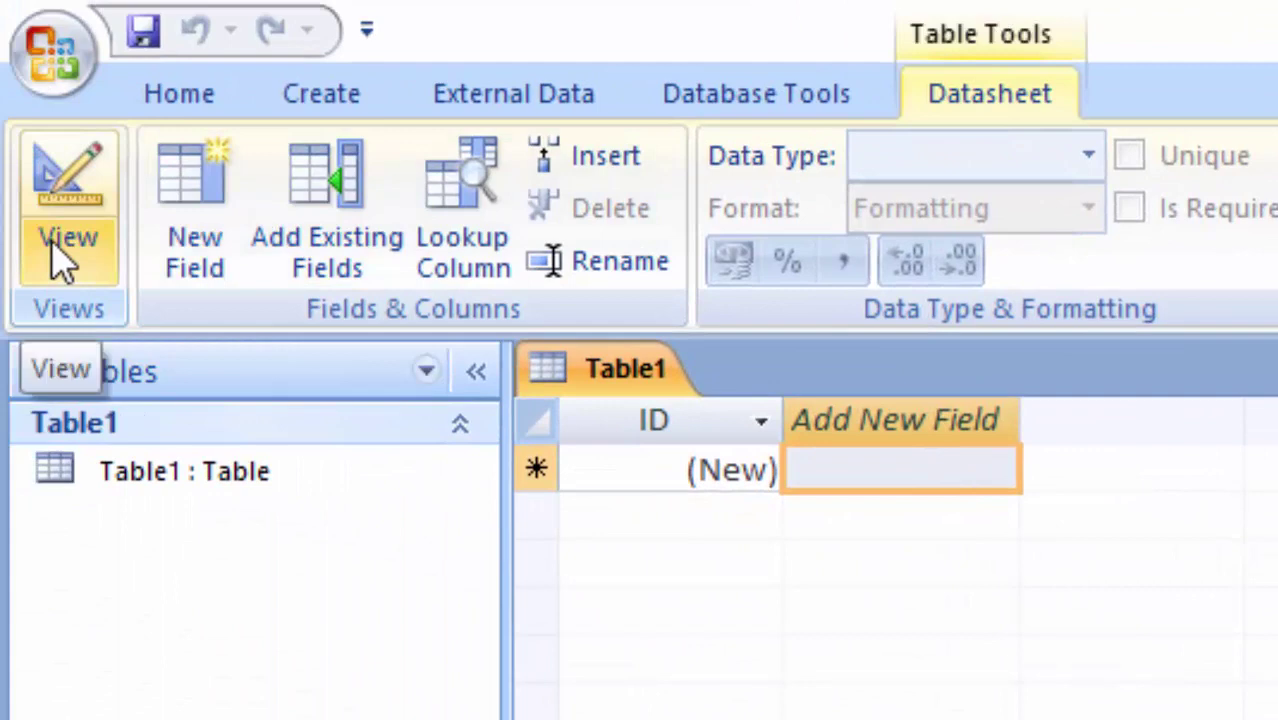
click(63, 262)
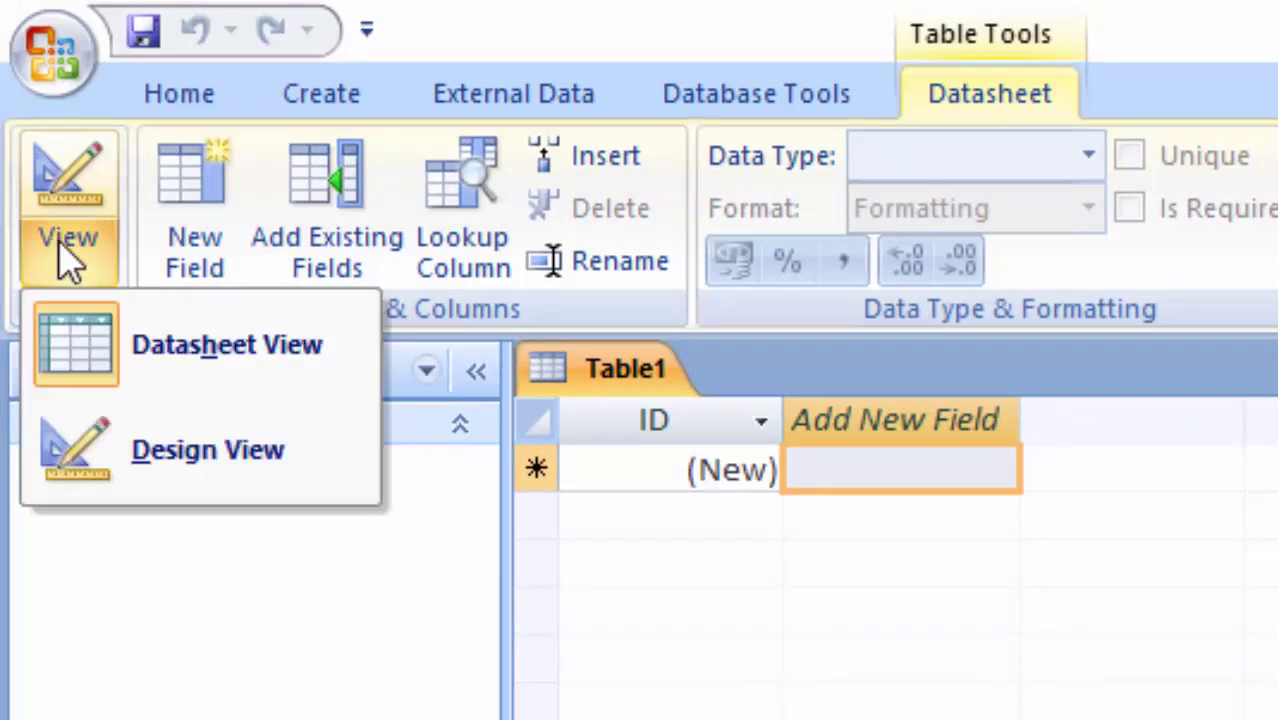
click(293, 493)
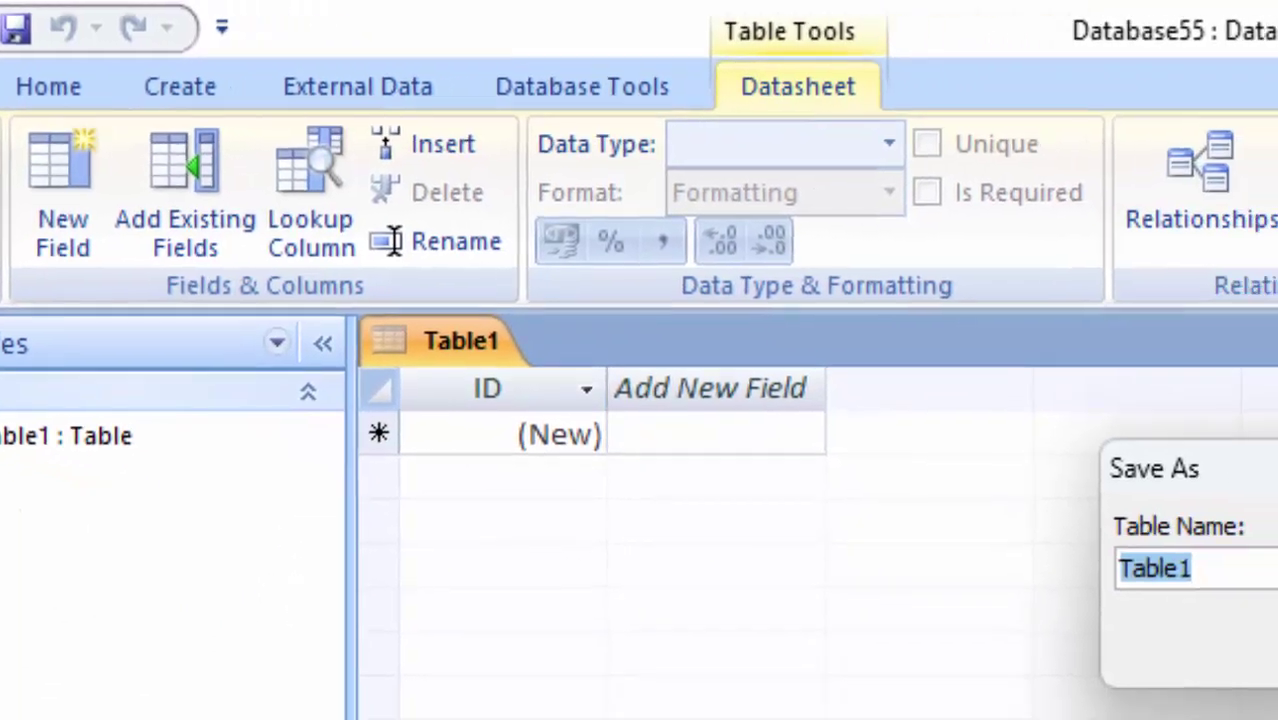
key(Return)
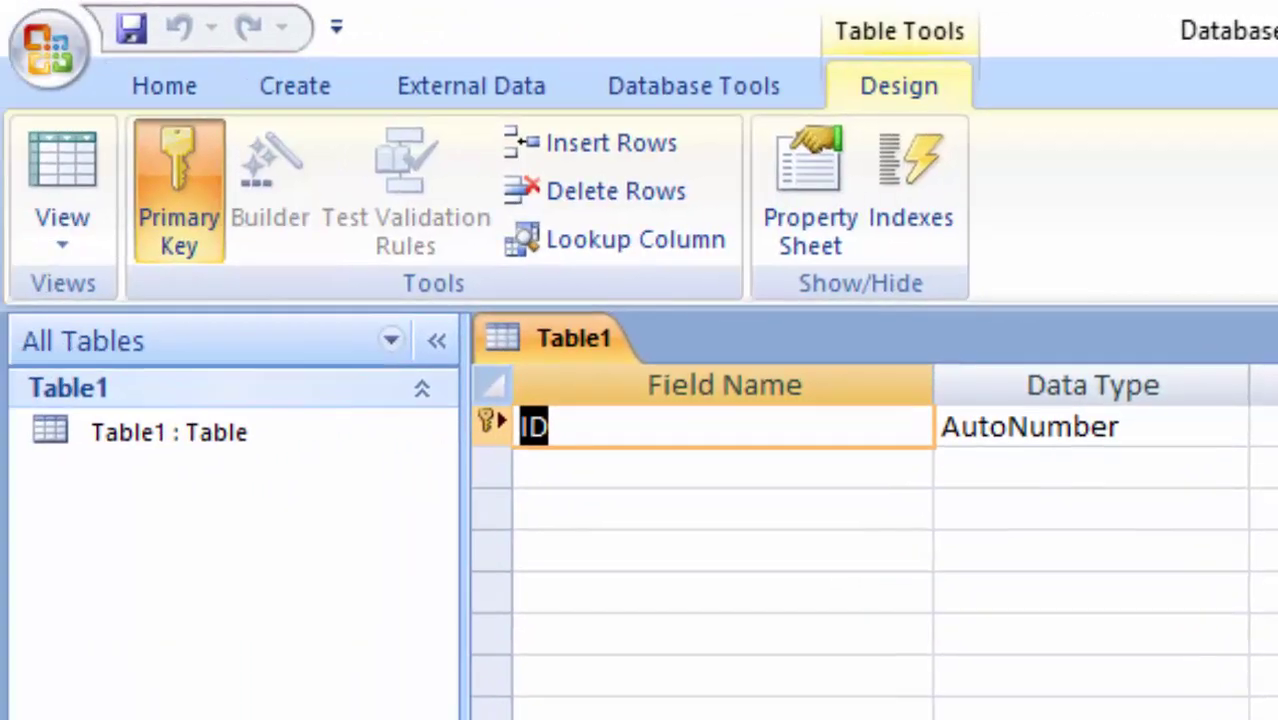
Rename the ID primary key field to Roll Number.
key(Delete)
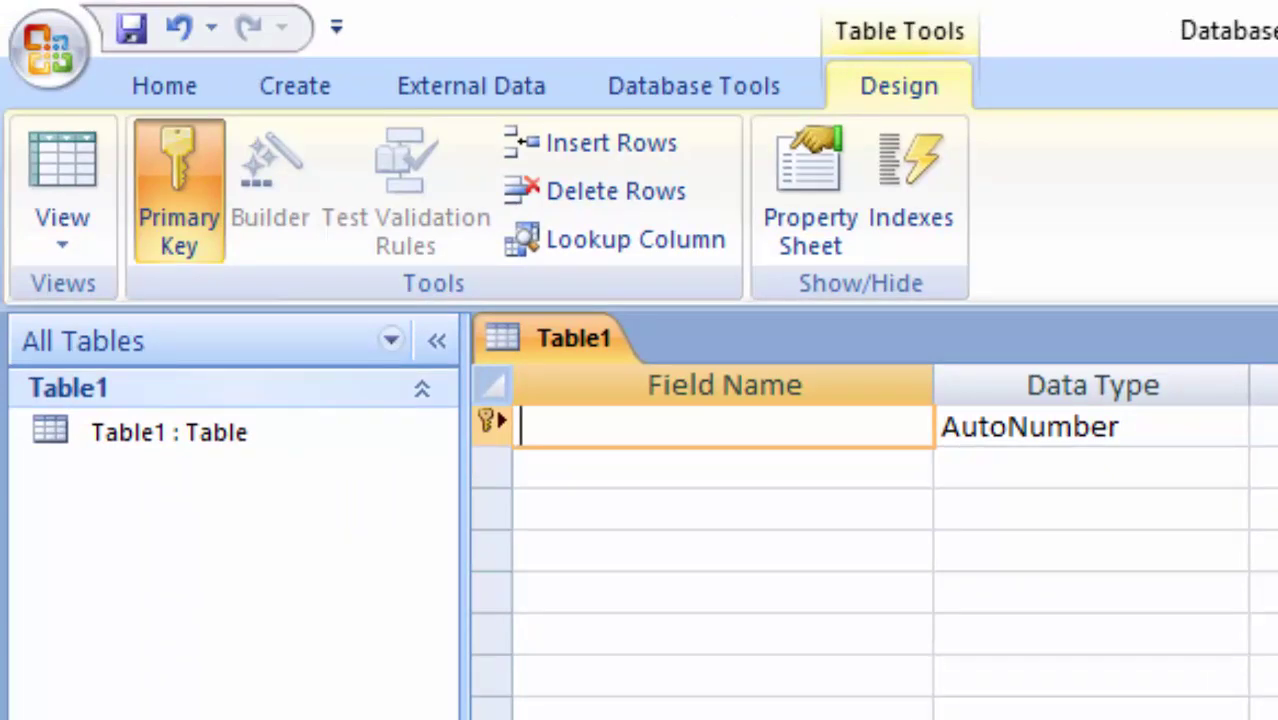
drag(458, 335, 440, 340)
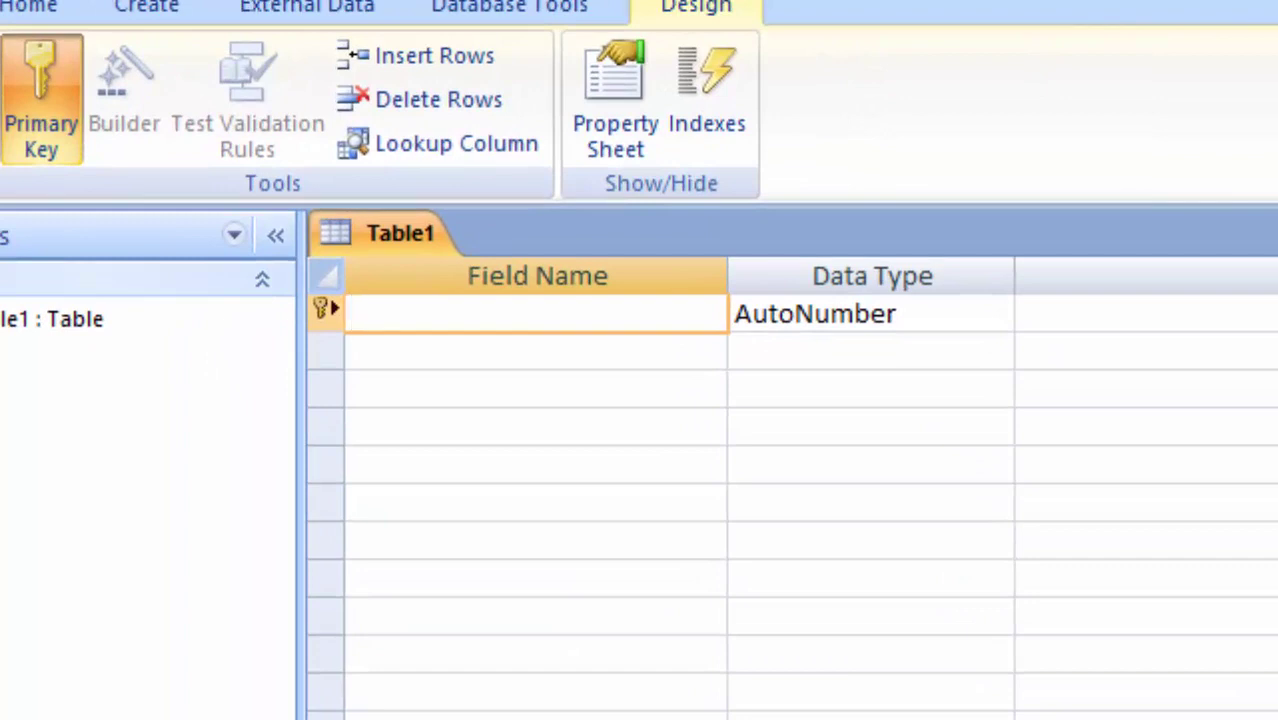
text(R)
text(oll Num)
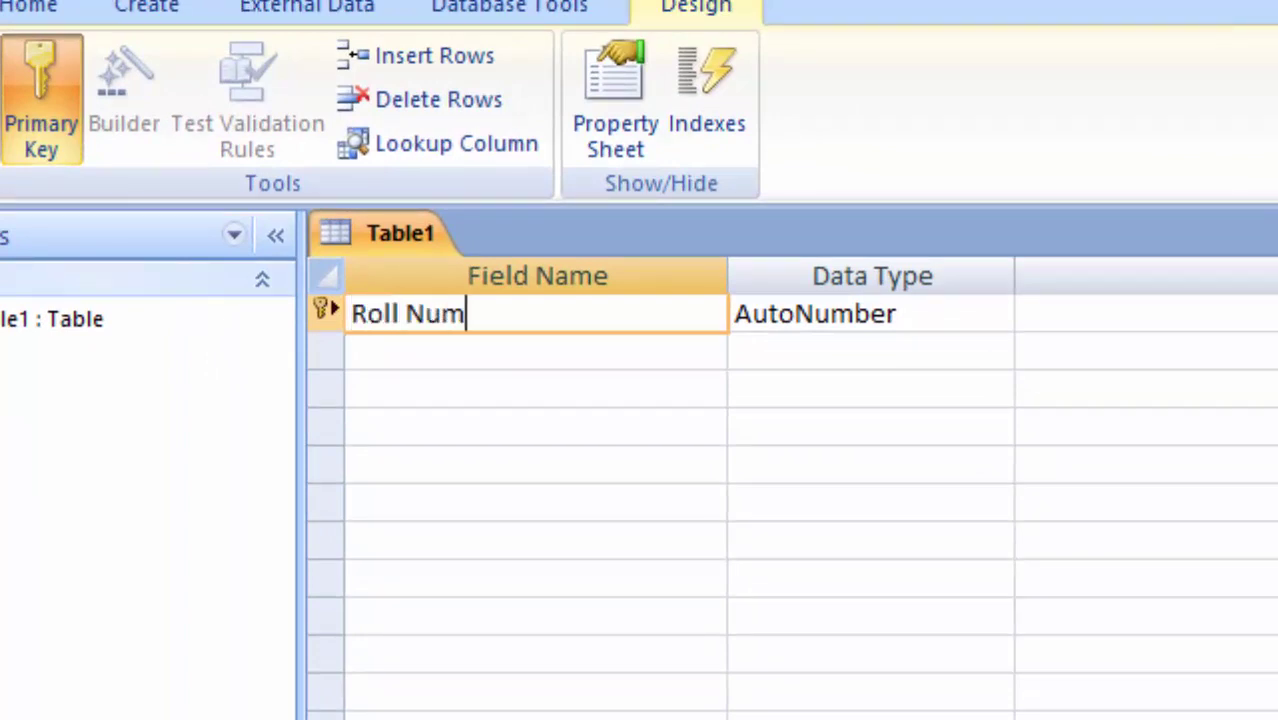
text(ber)
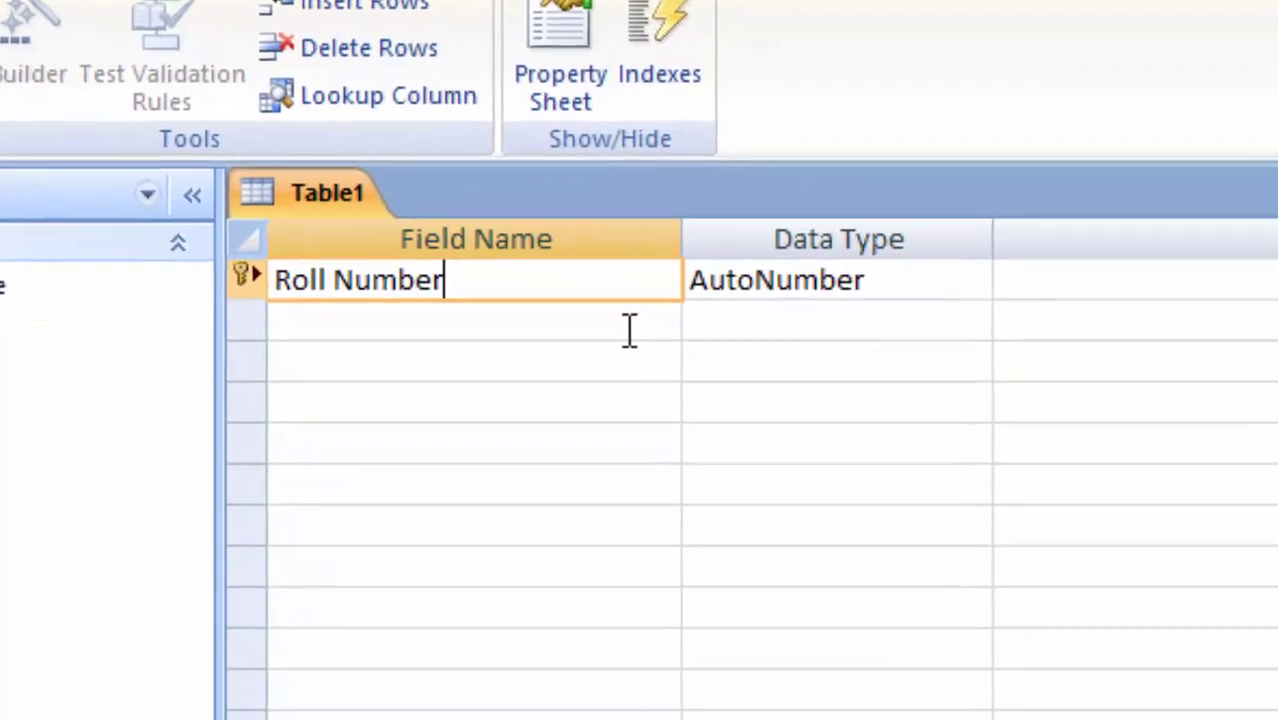
Add a second field, Name of Students, with the Text data type.
click(679, 360)
text(Na)
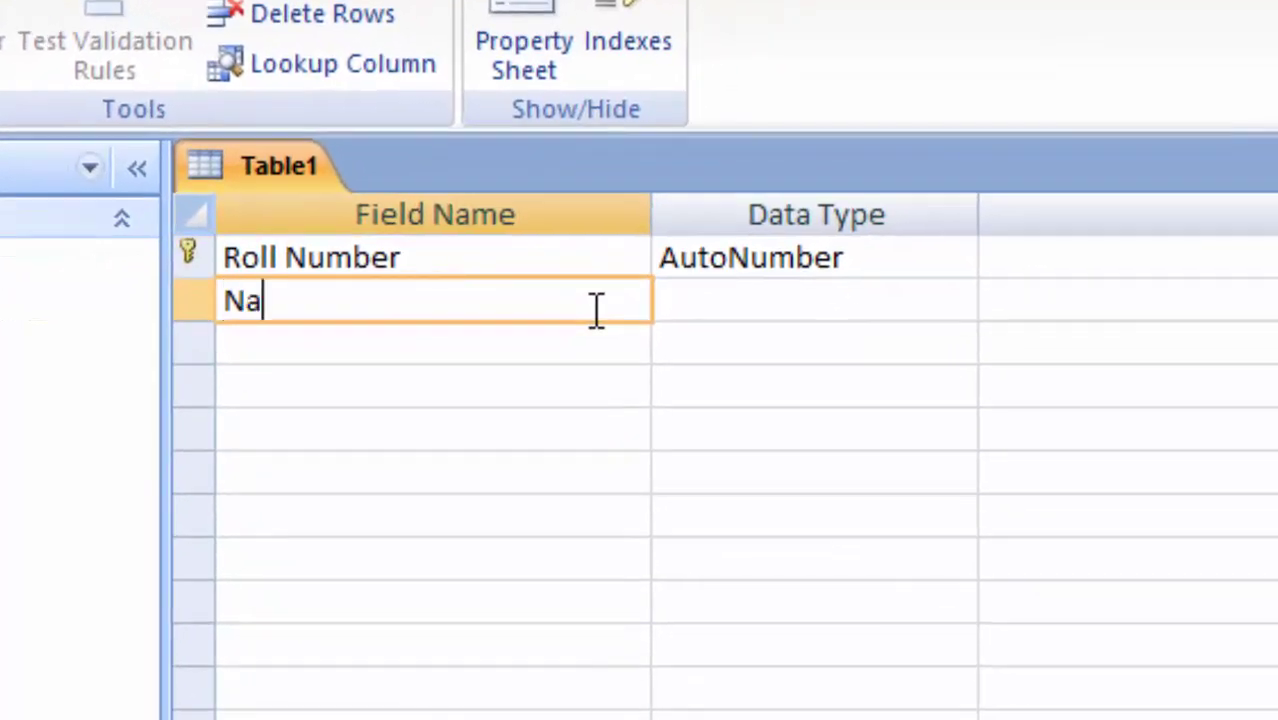
text(me of )
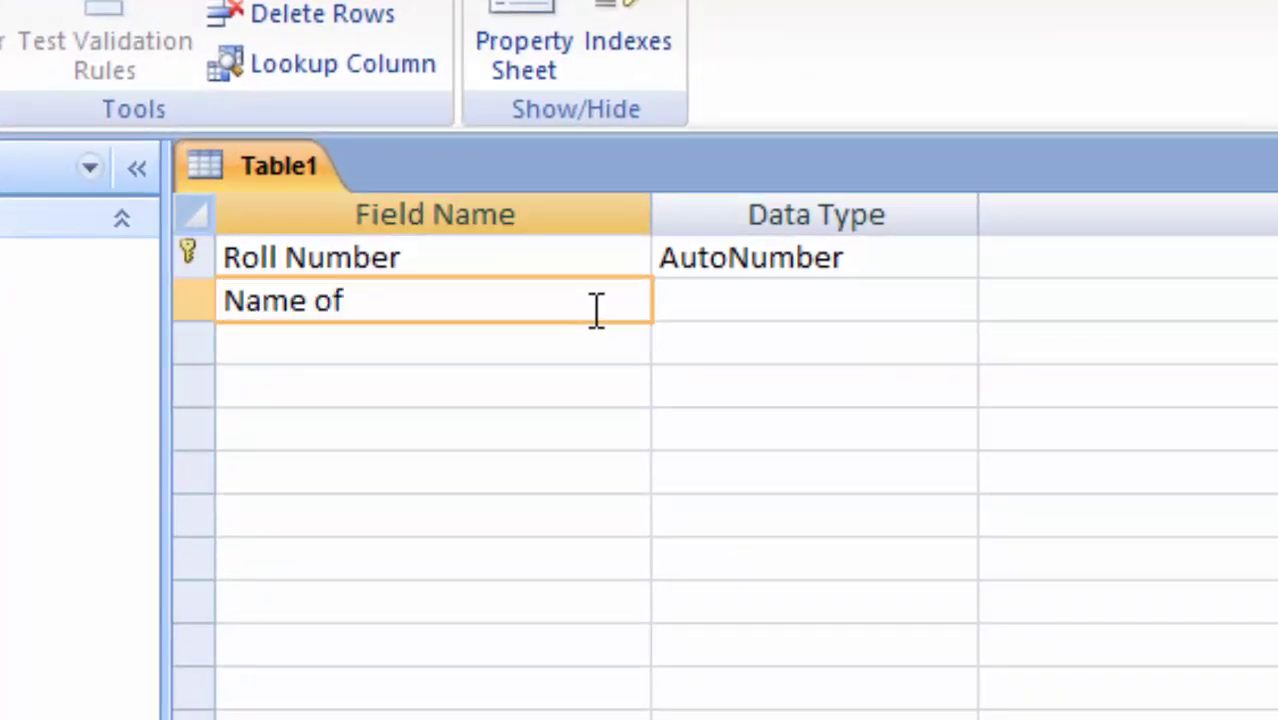
text(Stude)
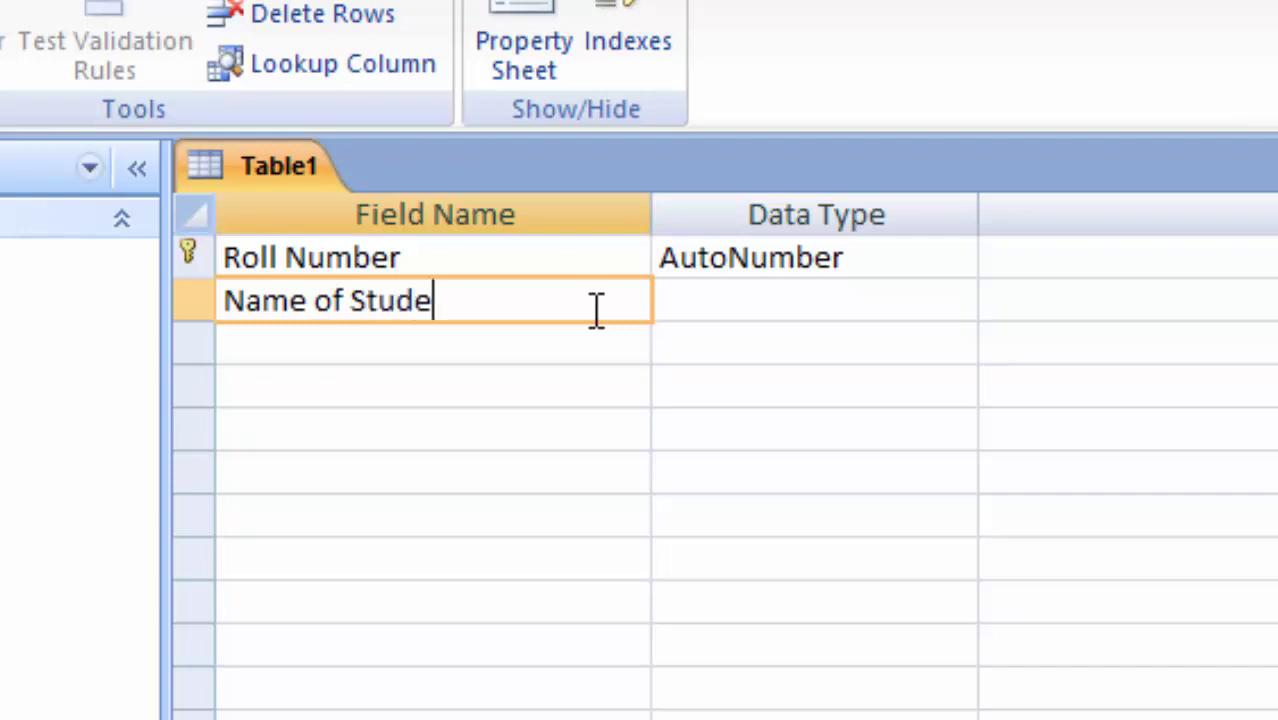
text(nts)
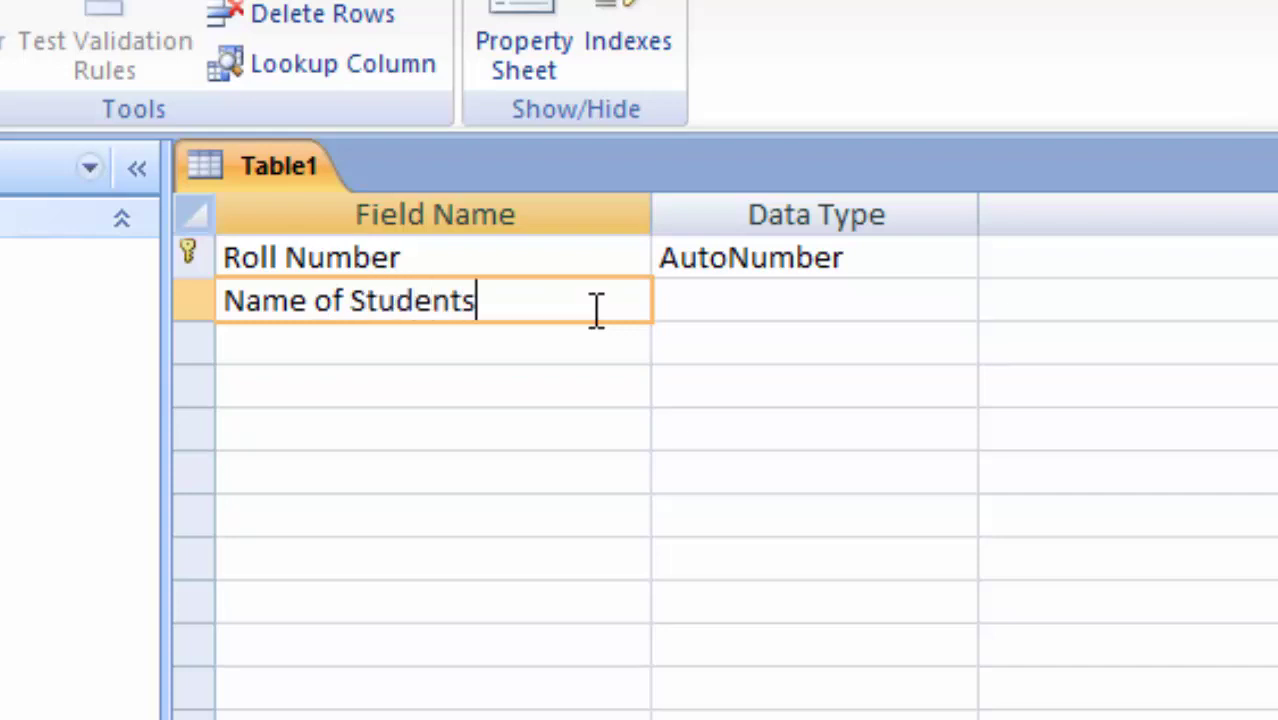
click(772, 298)
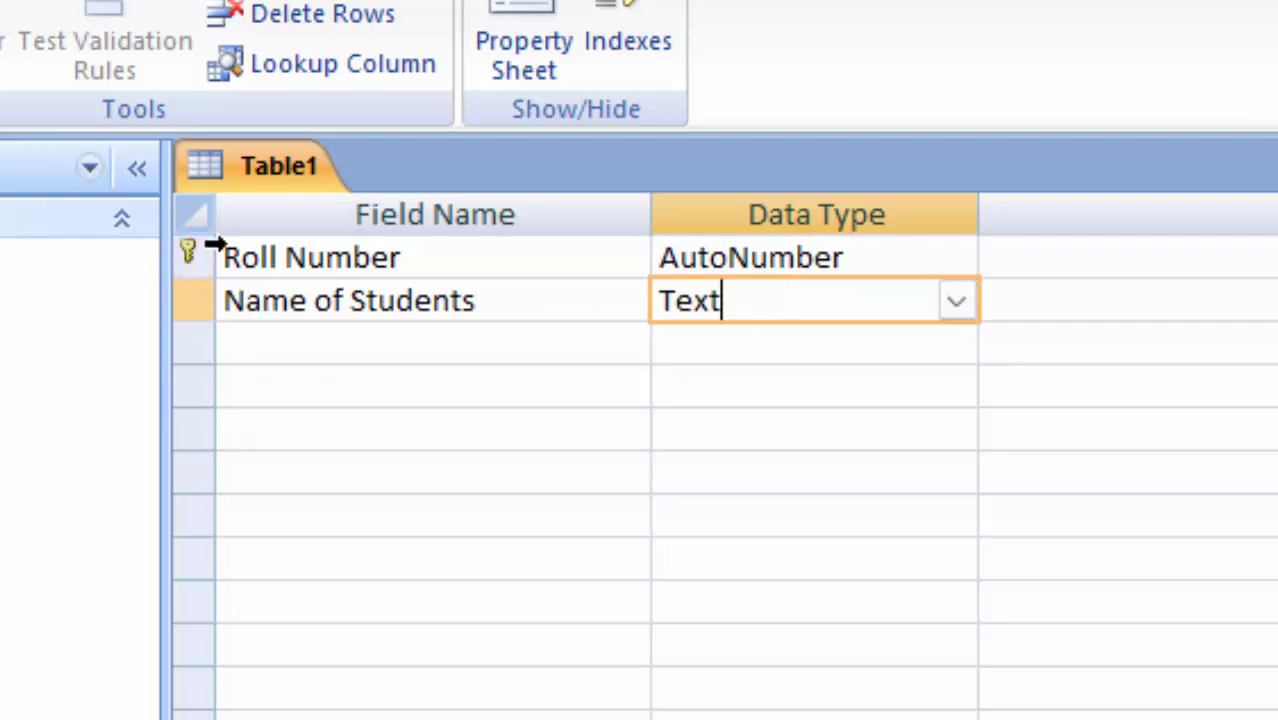
click(267, 343)
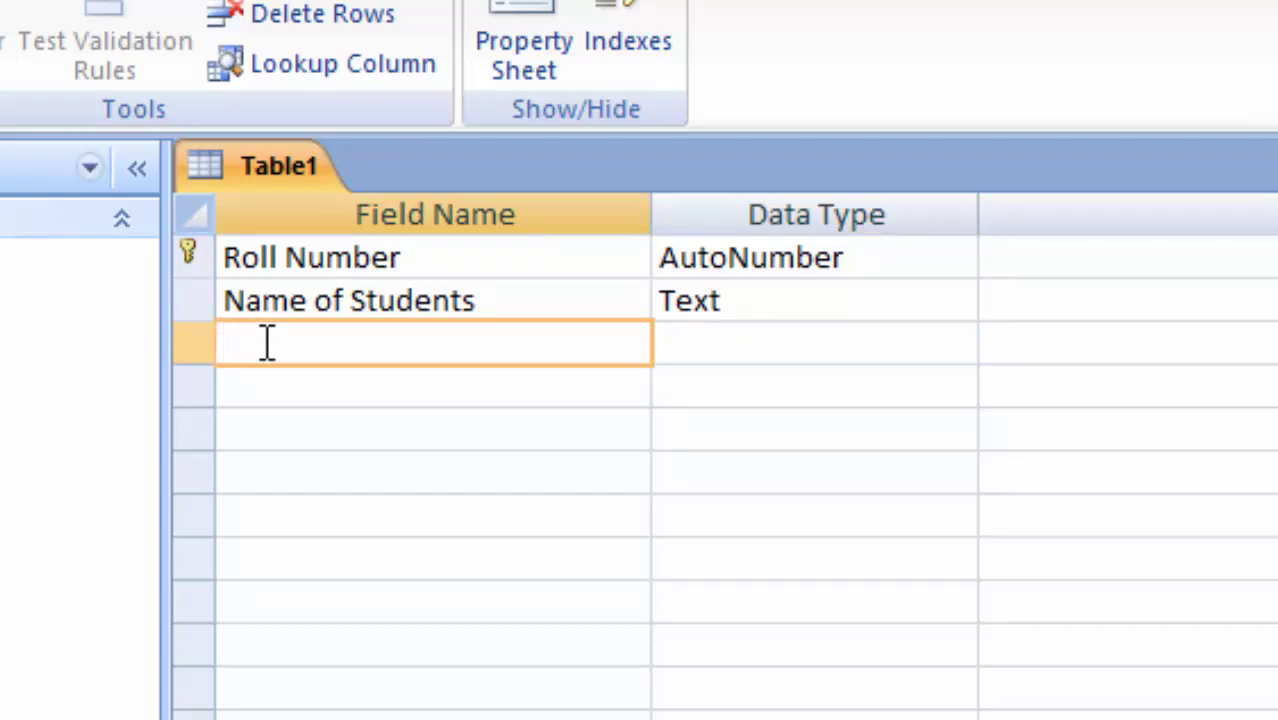
Add Adhar card and Registration number fields below Name of Students, both as Text.
text(Adha)
text(r card)
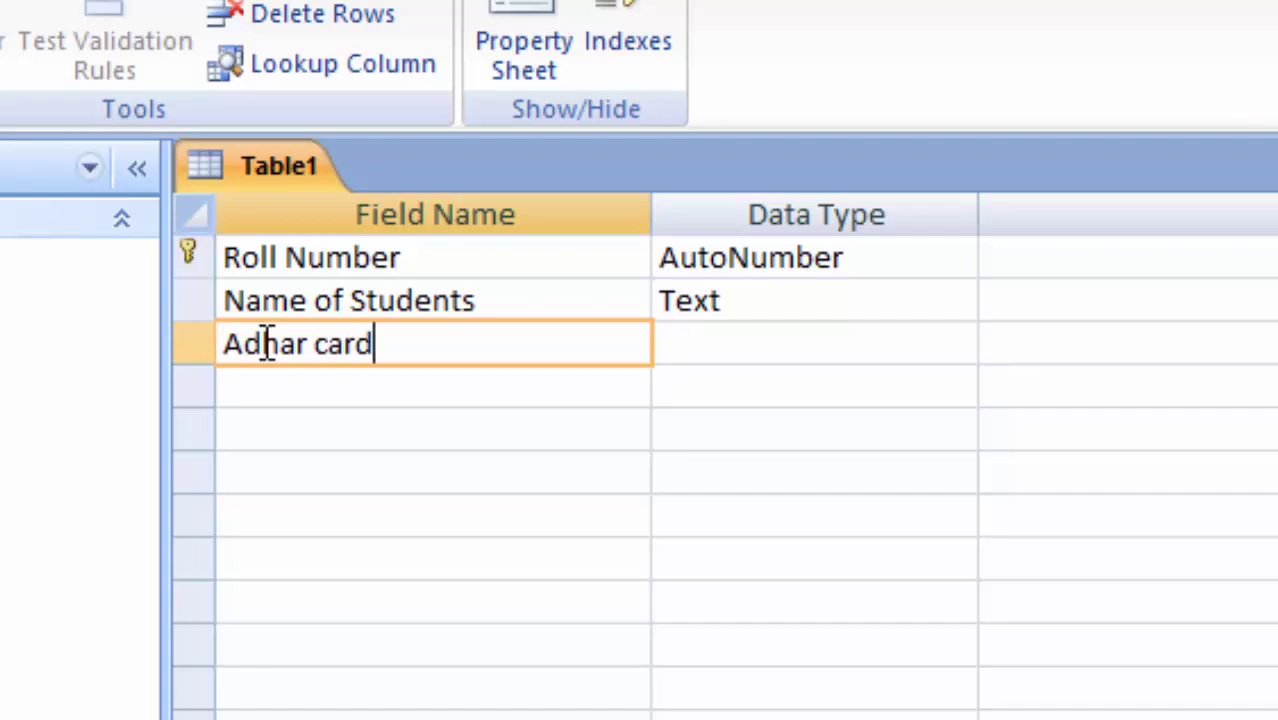
click(690, 347)
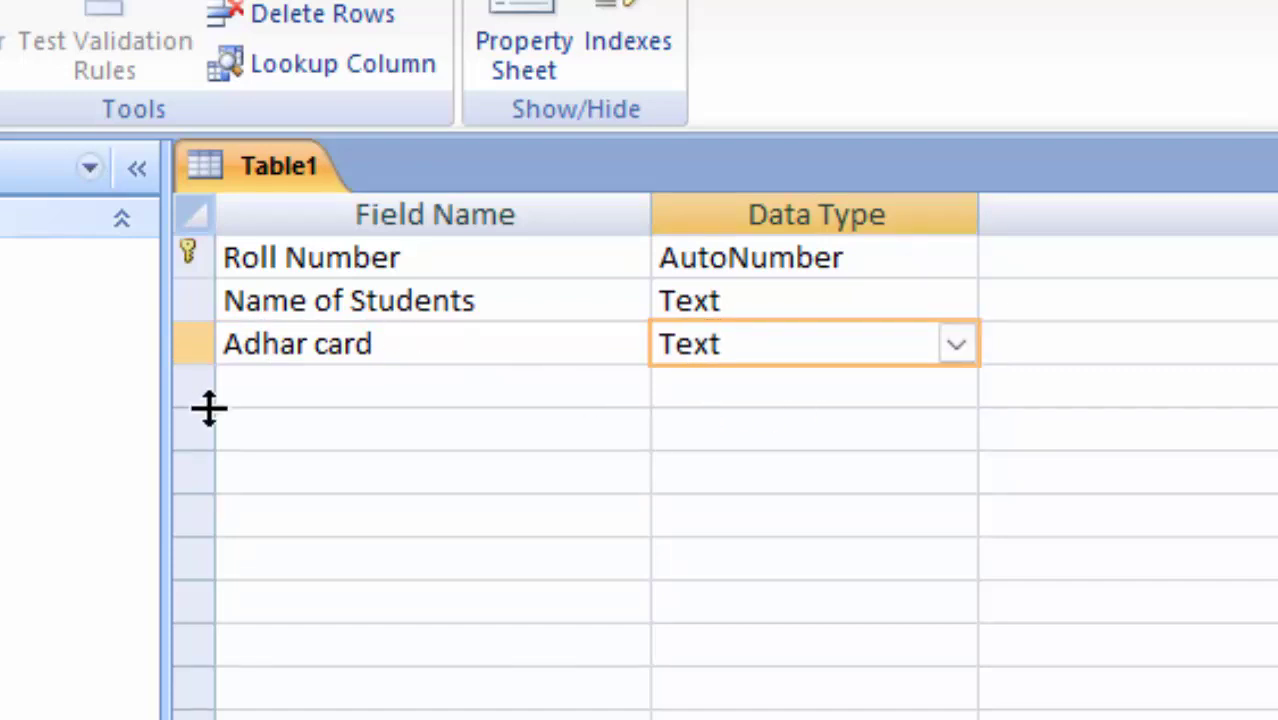
click(276, 390)
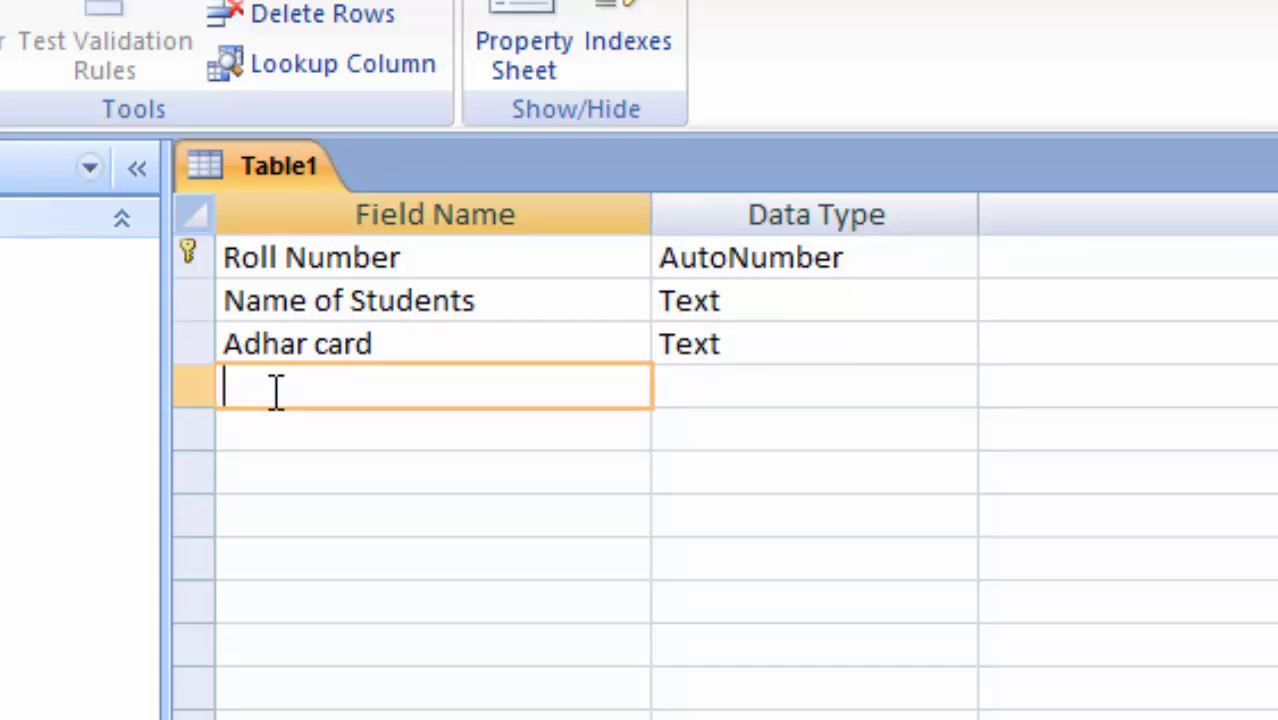
text(Regist)
text(ratio)
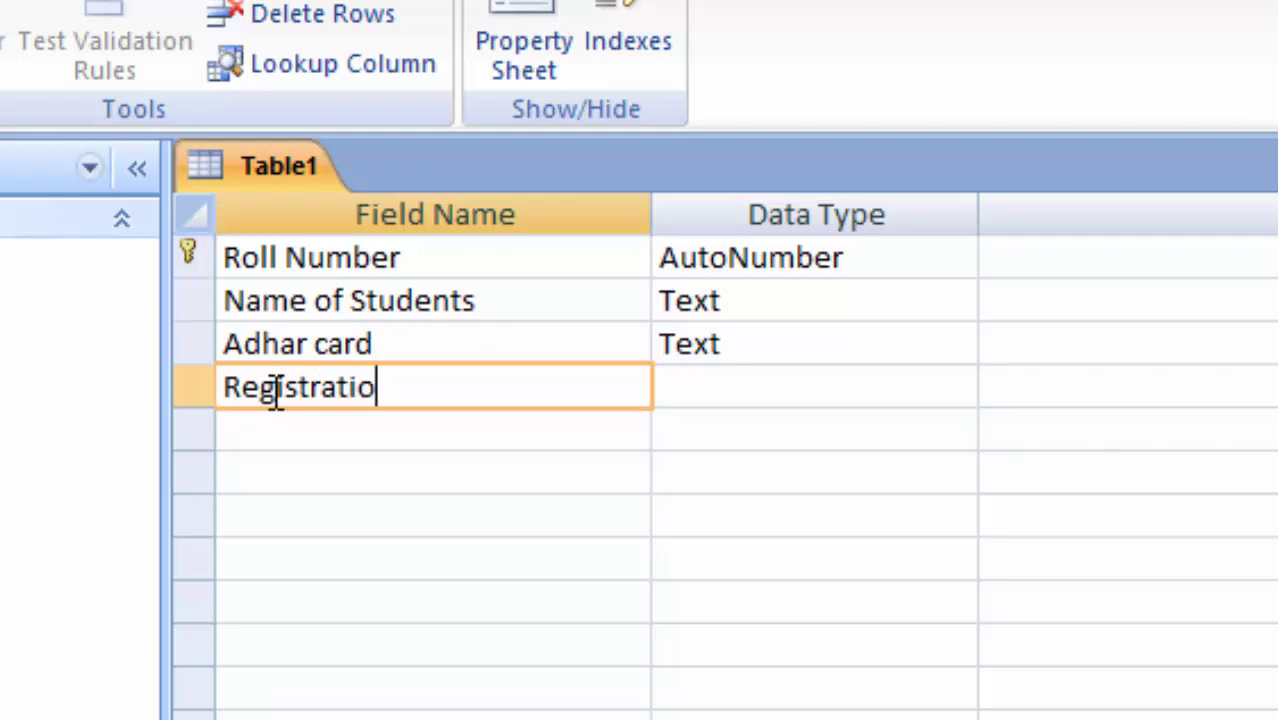
text(n n)
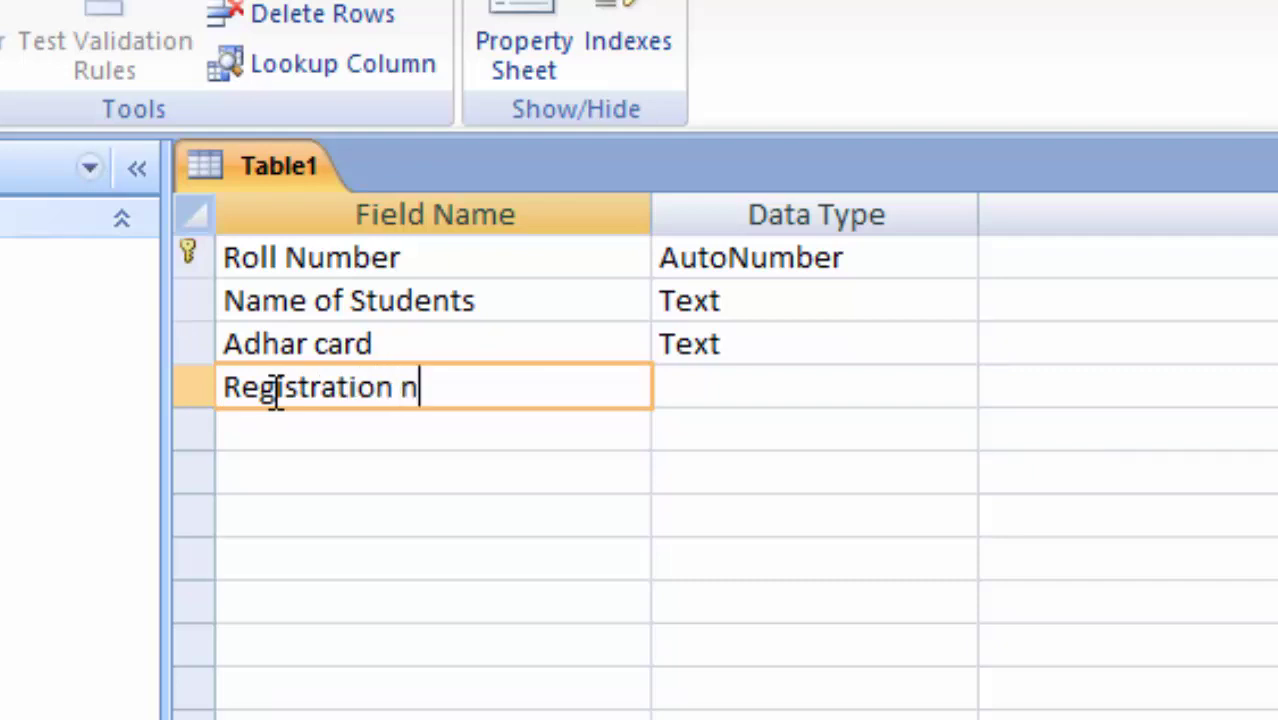
text(umber)
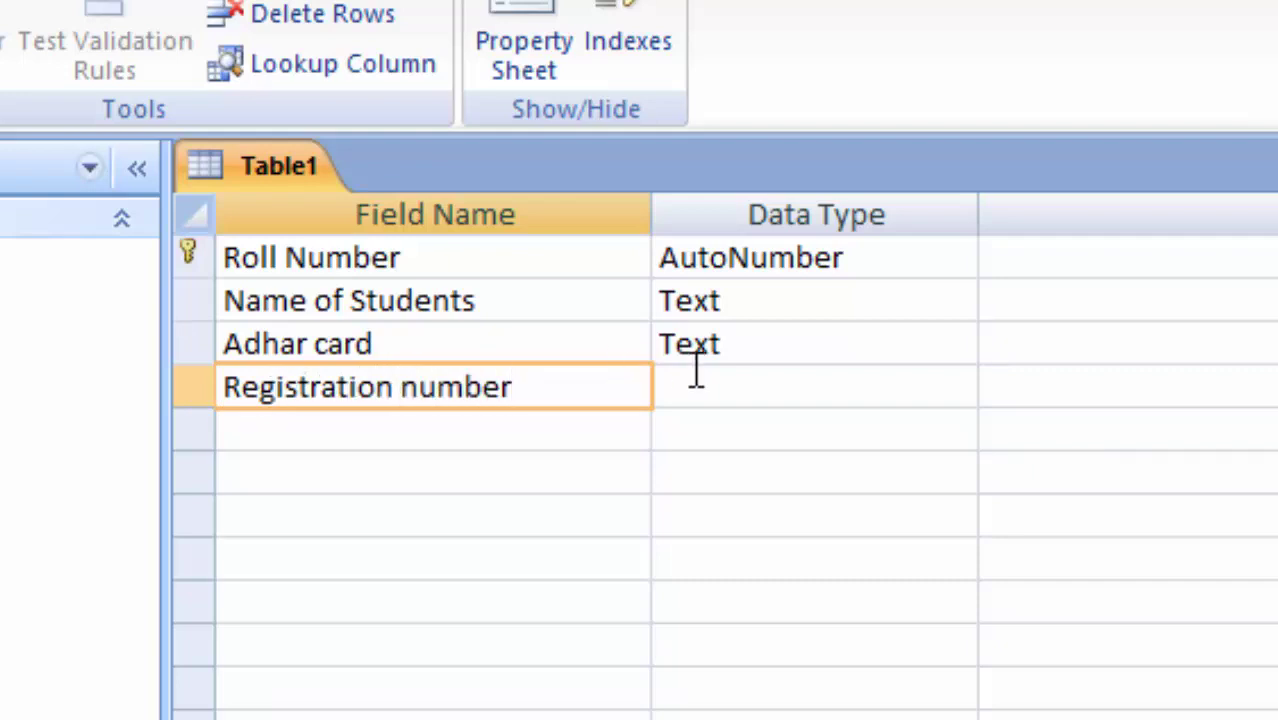
click(766, 395)
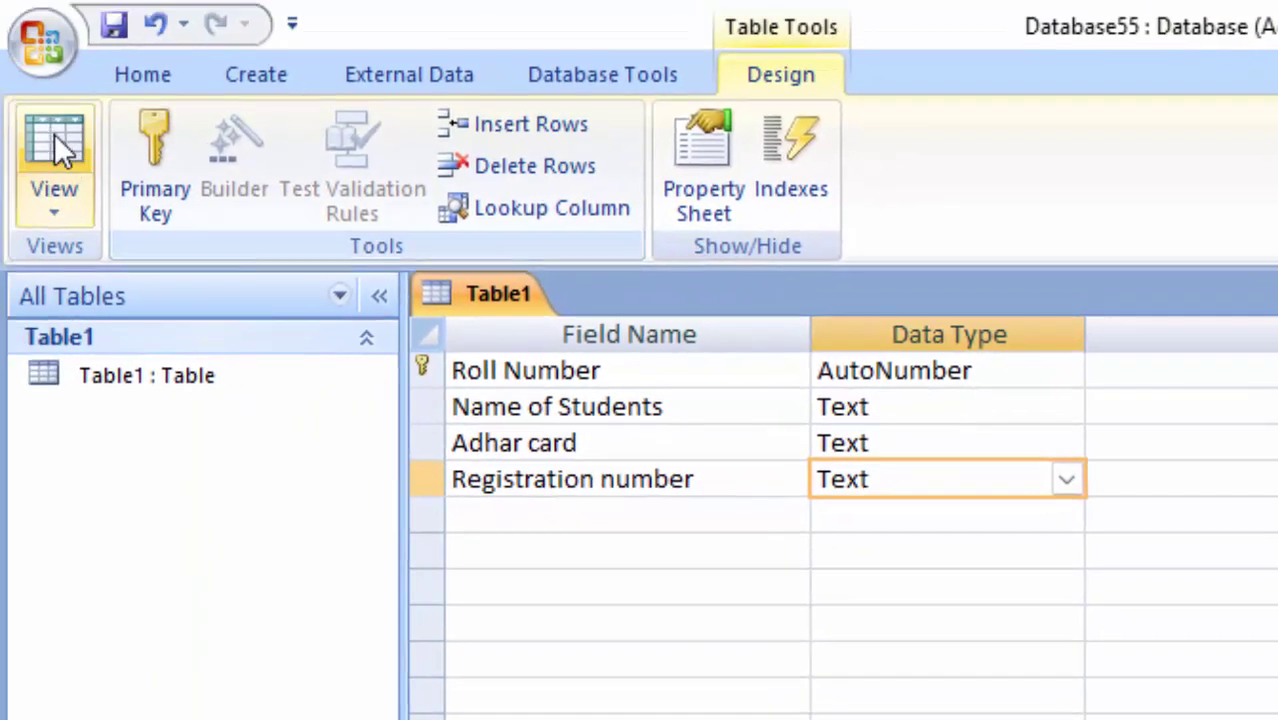
Save Table1, check its empty Datasheet View, then switch back to Design View.
click(50, 130)
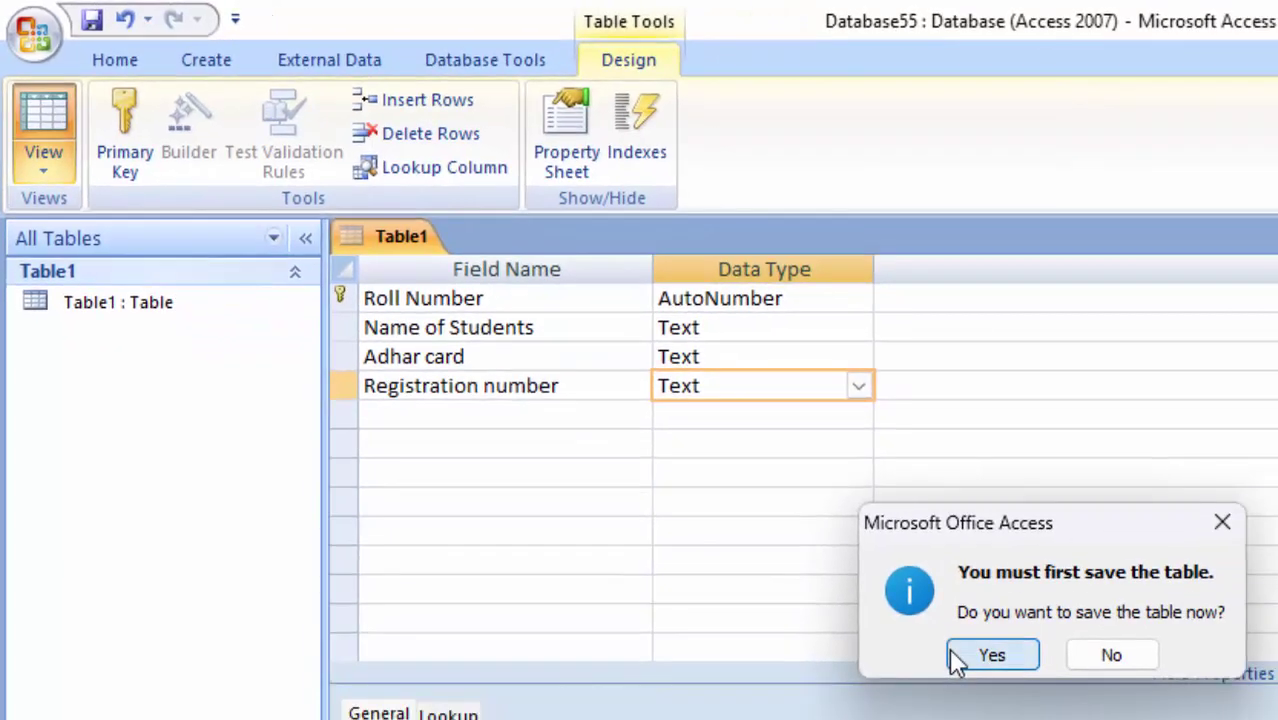
click(960, 658)
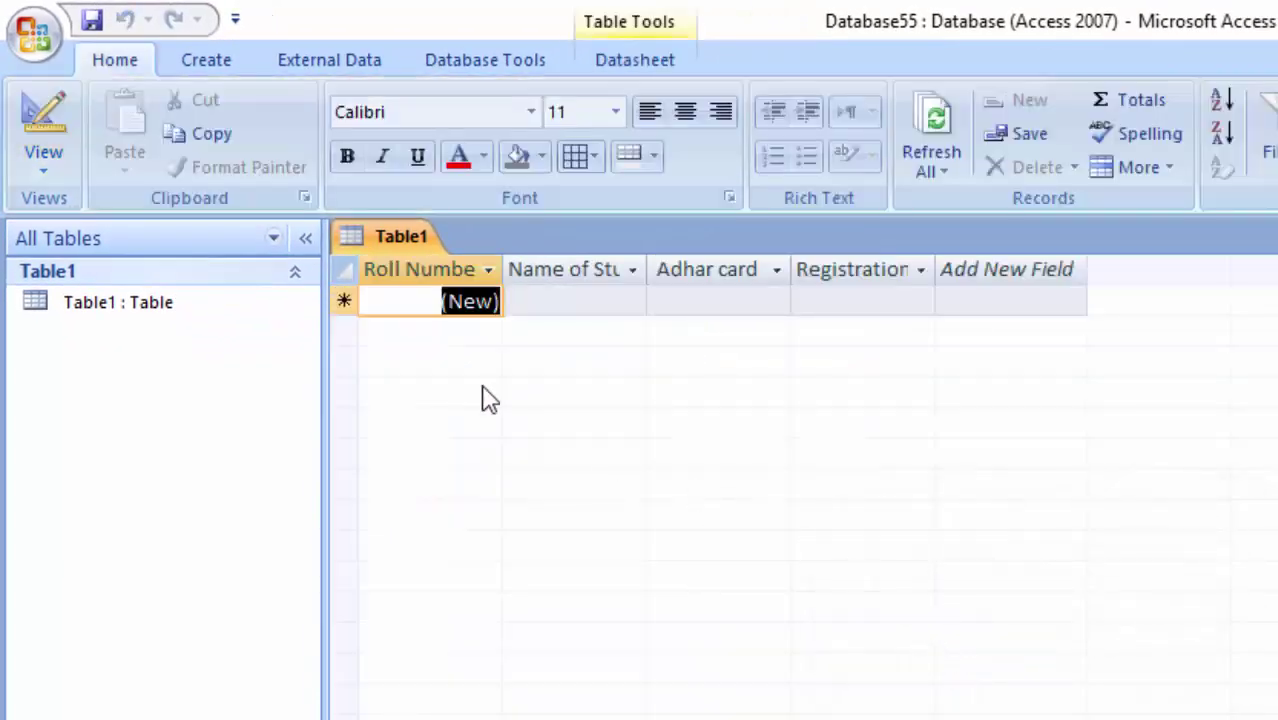
click(28, 168)
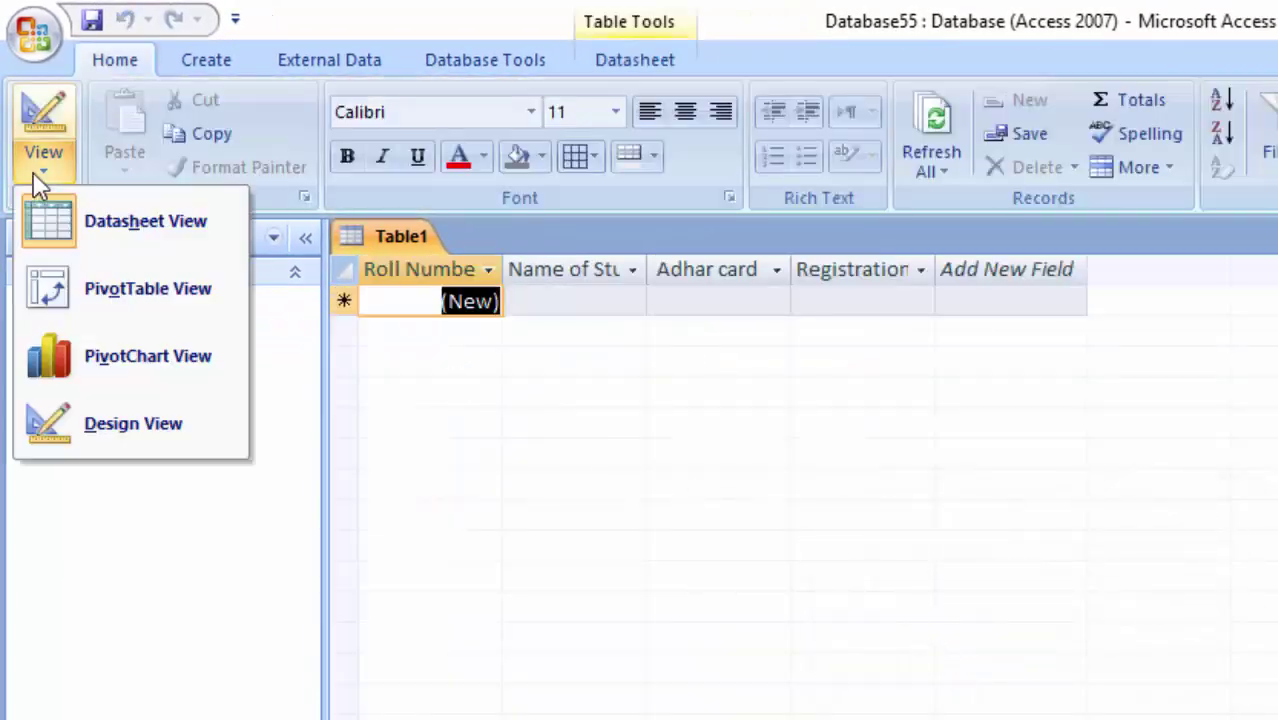
click(86, 423)
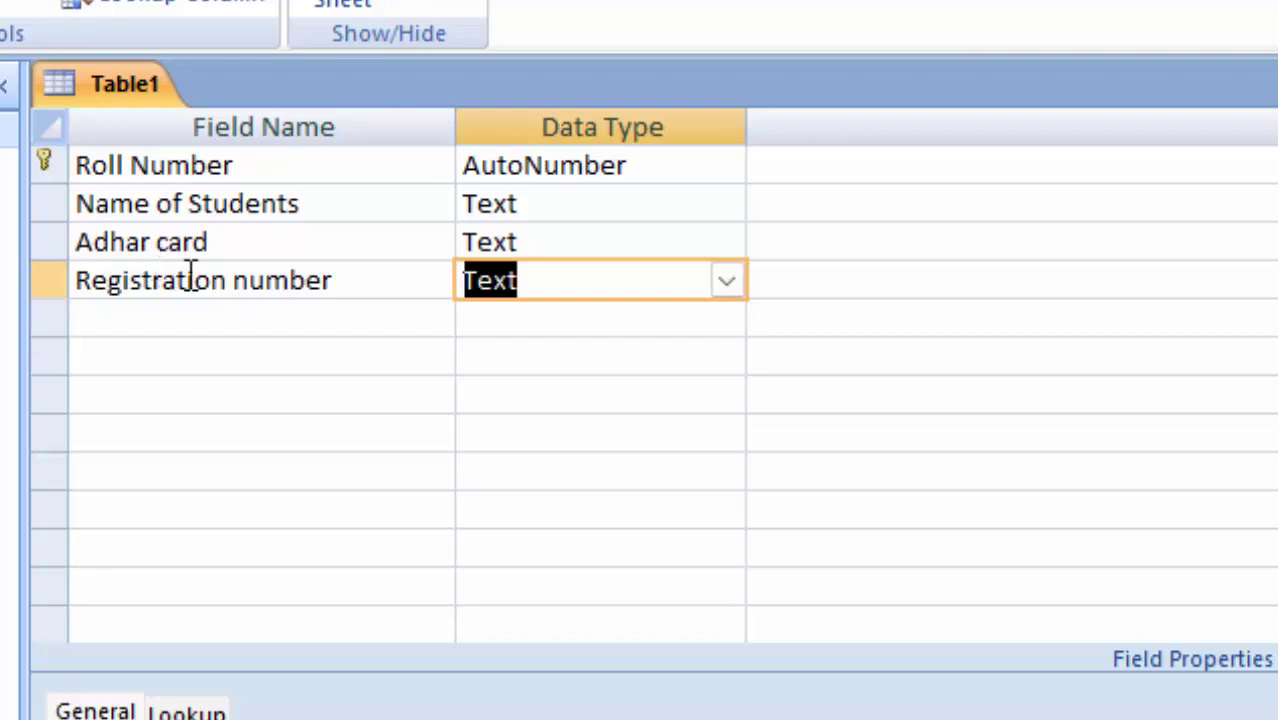
Select the Adhar card field to show its General properties, with Indexed set to No.
click(314, 245)
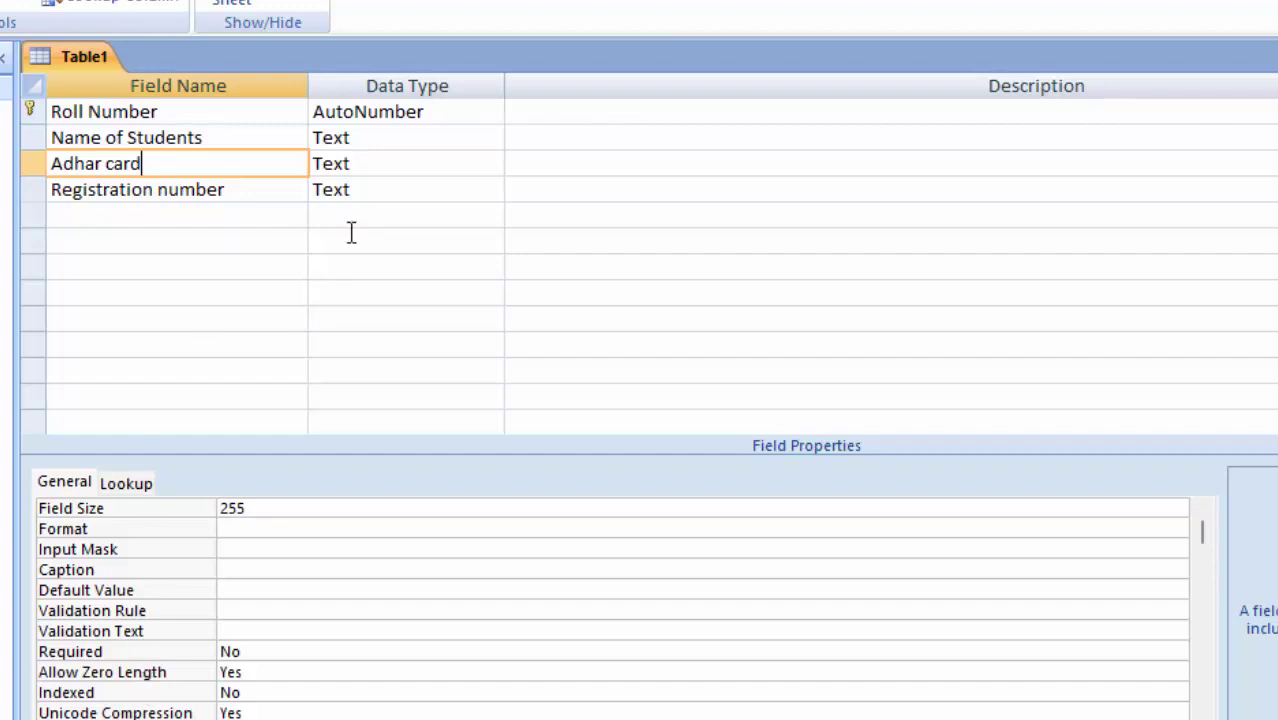
click(385, 153)
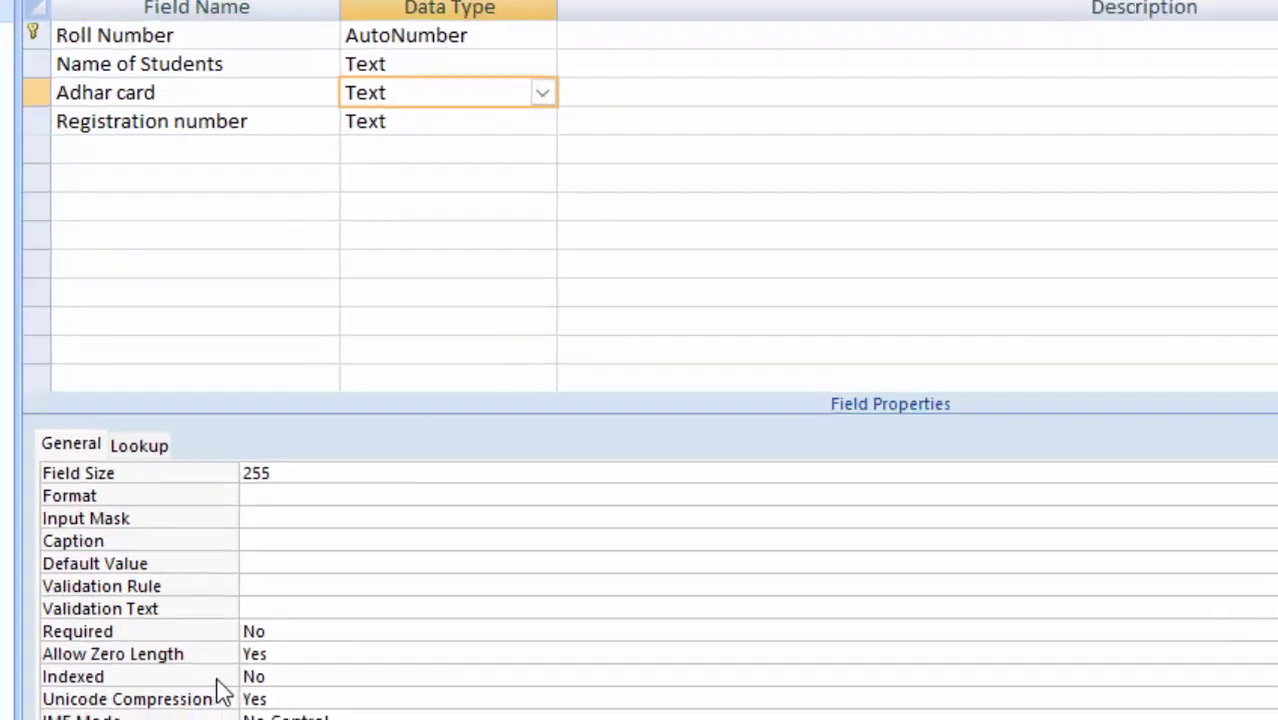
Set the Adhar card field's Indexed property to Yes (No Duplicates).
click(578, 537)
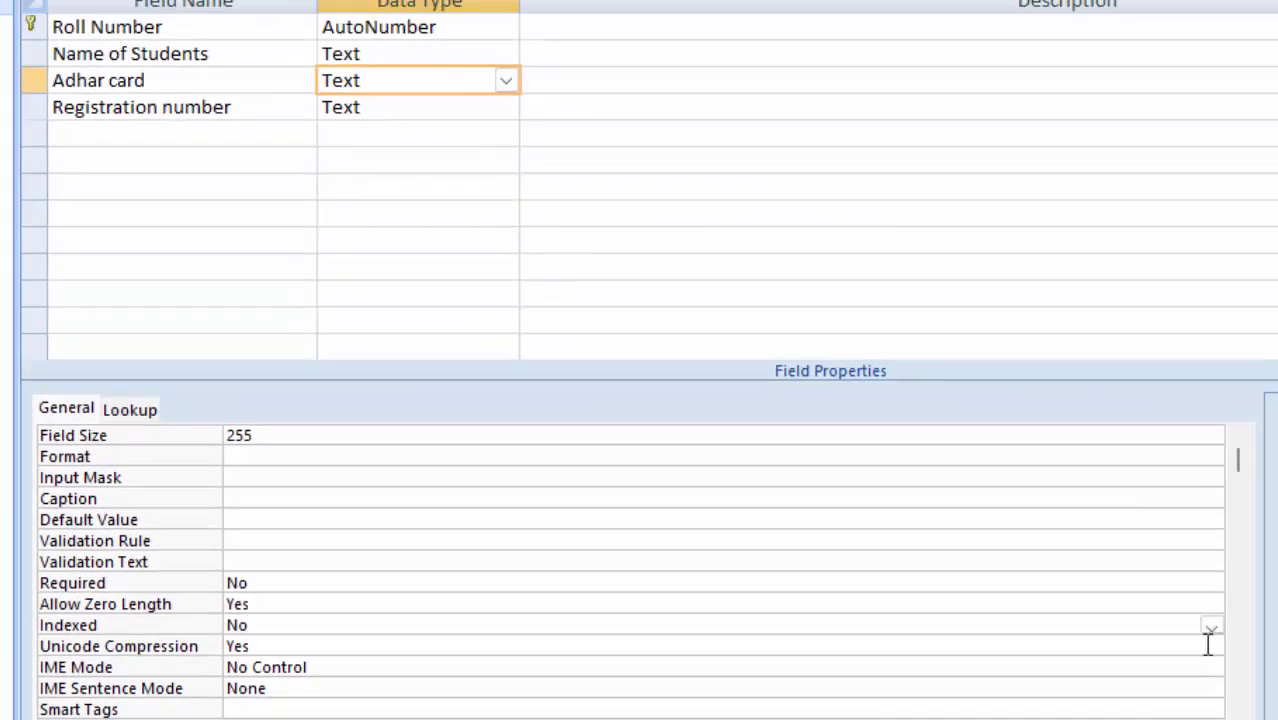
click(1212, 626)
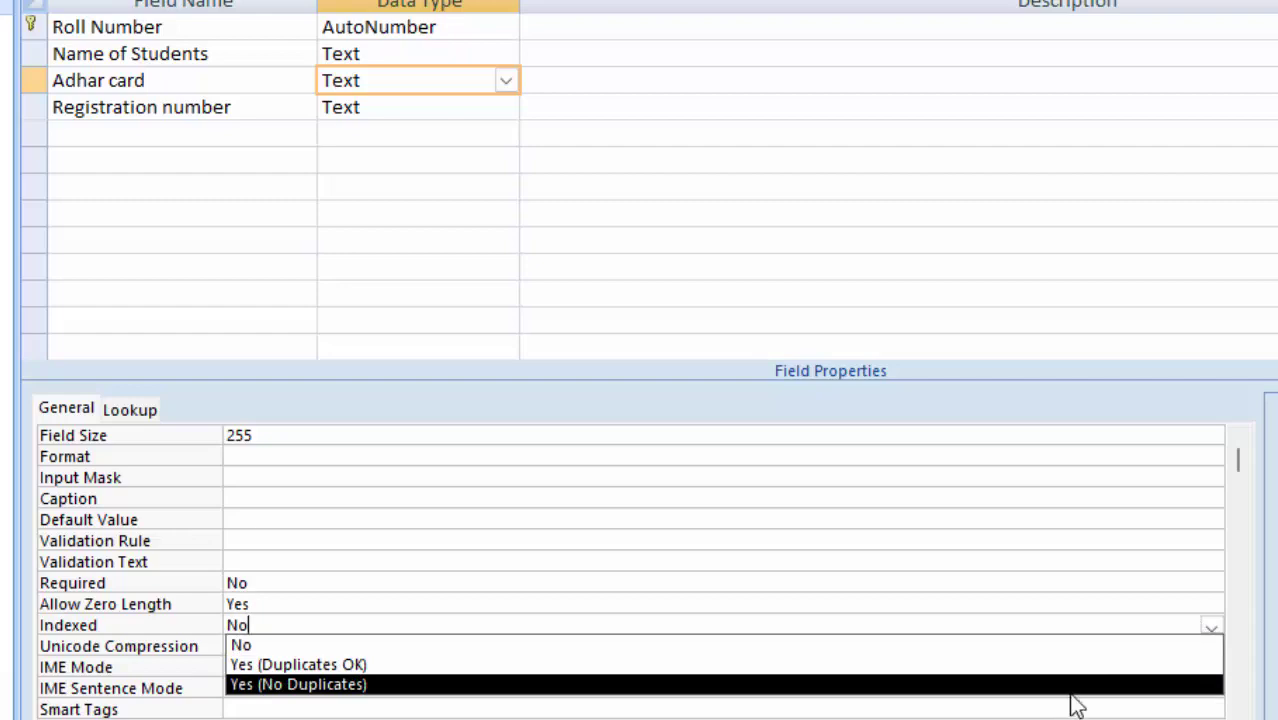
click(1071, 690)
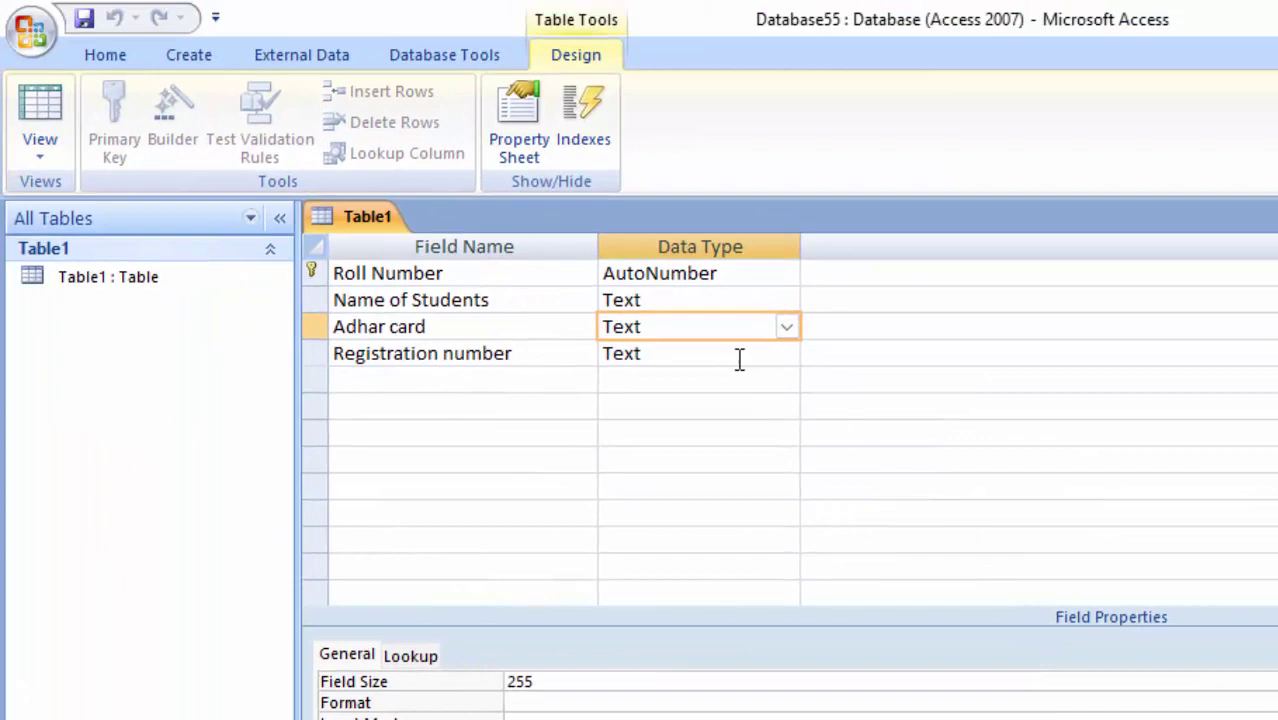
Set the Registration number field's Indexed property to Yes (No Duplicates).
click(770, 356)
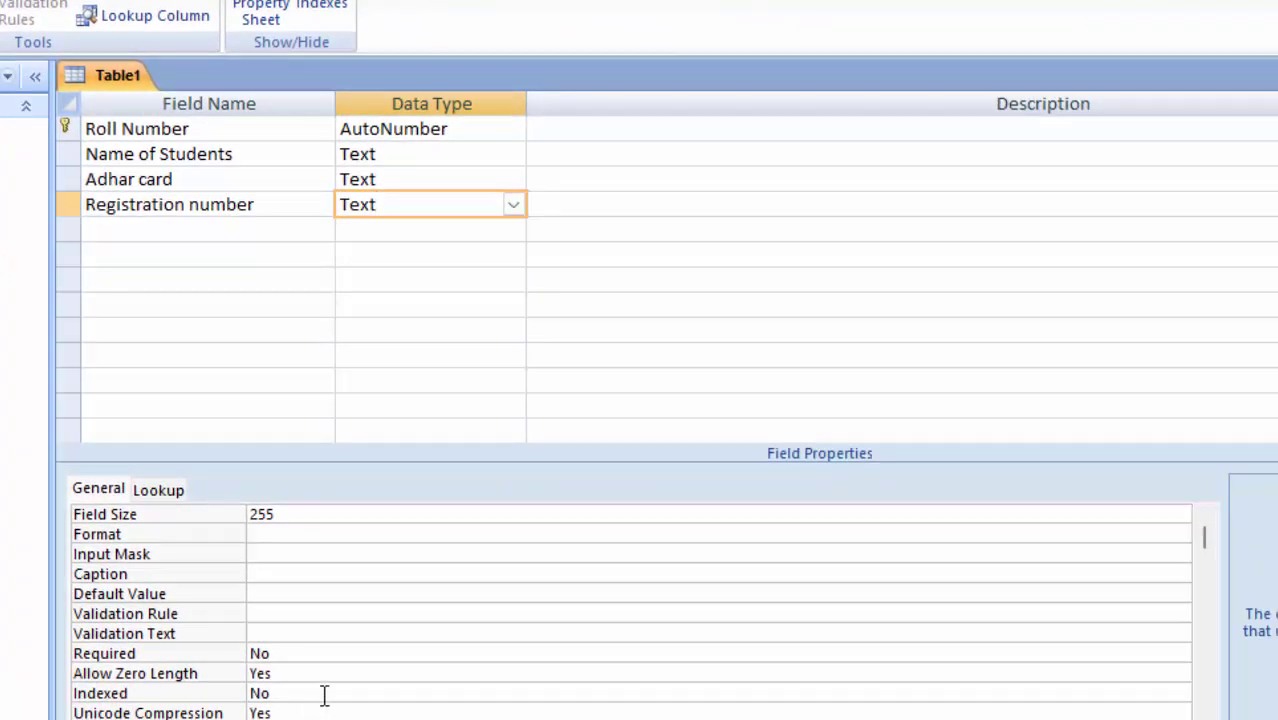
click(323, 694)
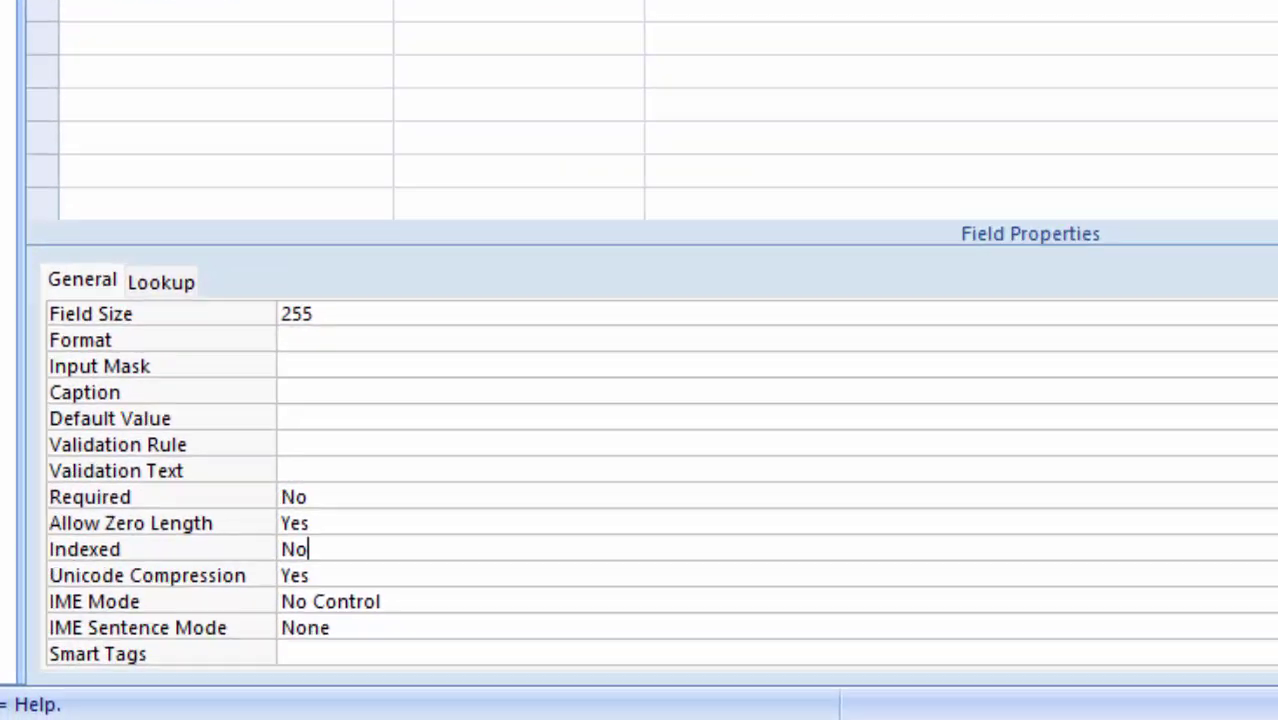
click(1207, 584)
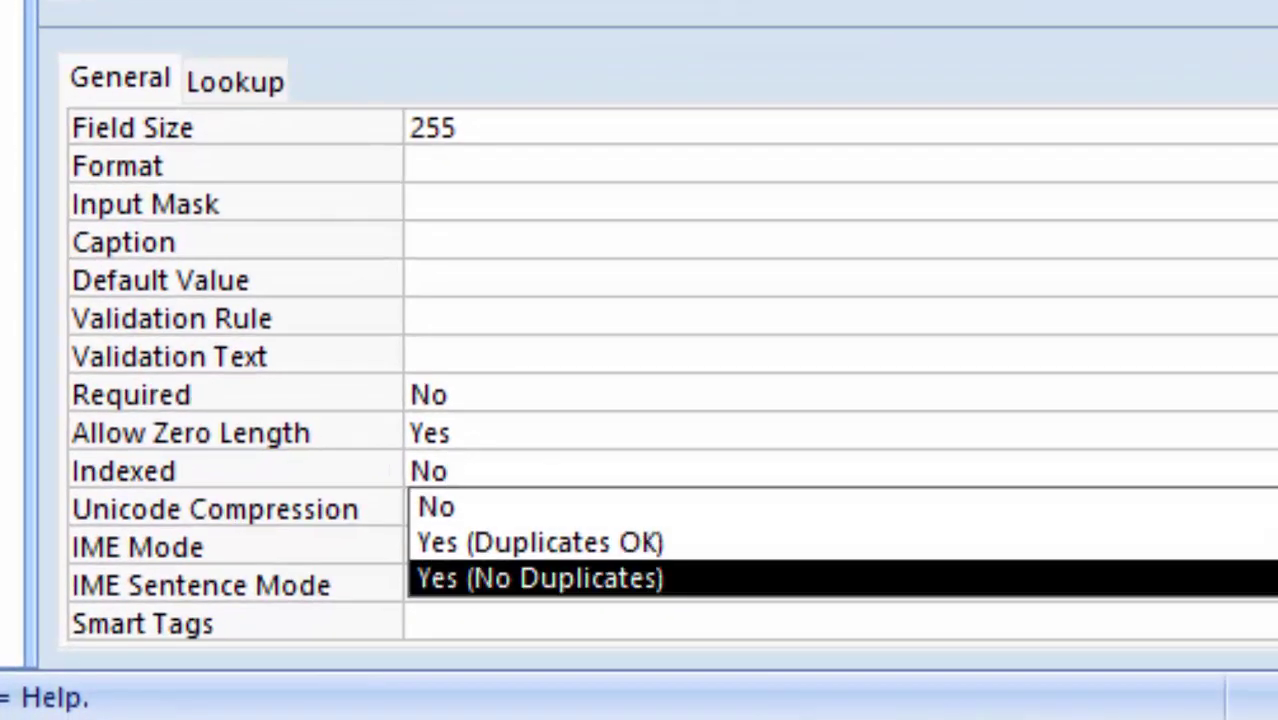
key(Return)
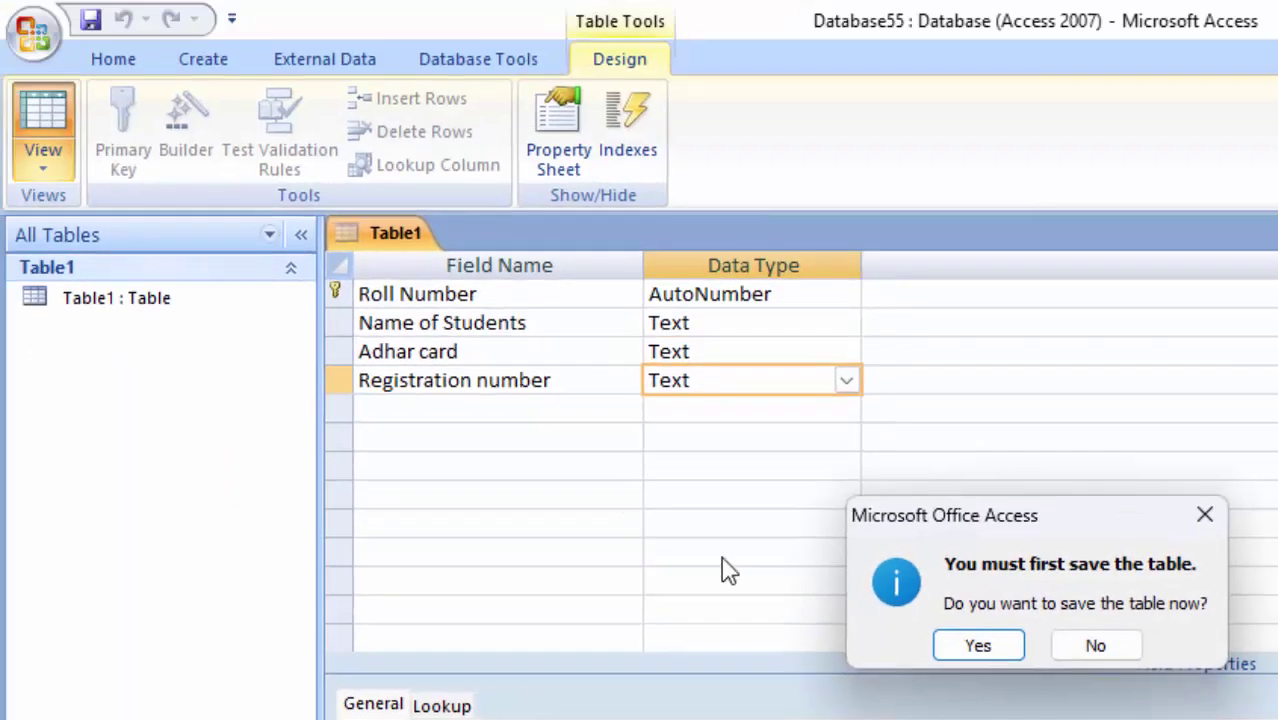
Save Table1 and widen its Name of Students, Adhar card and Registration number datasheet columns.
click(1008, 649)
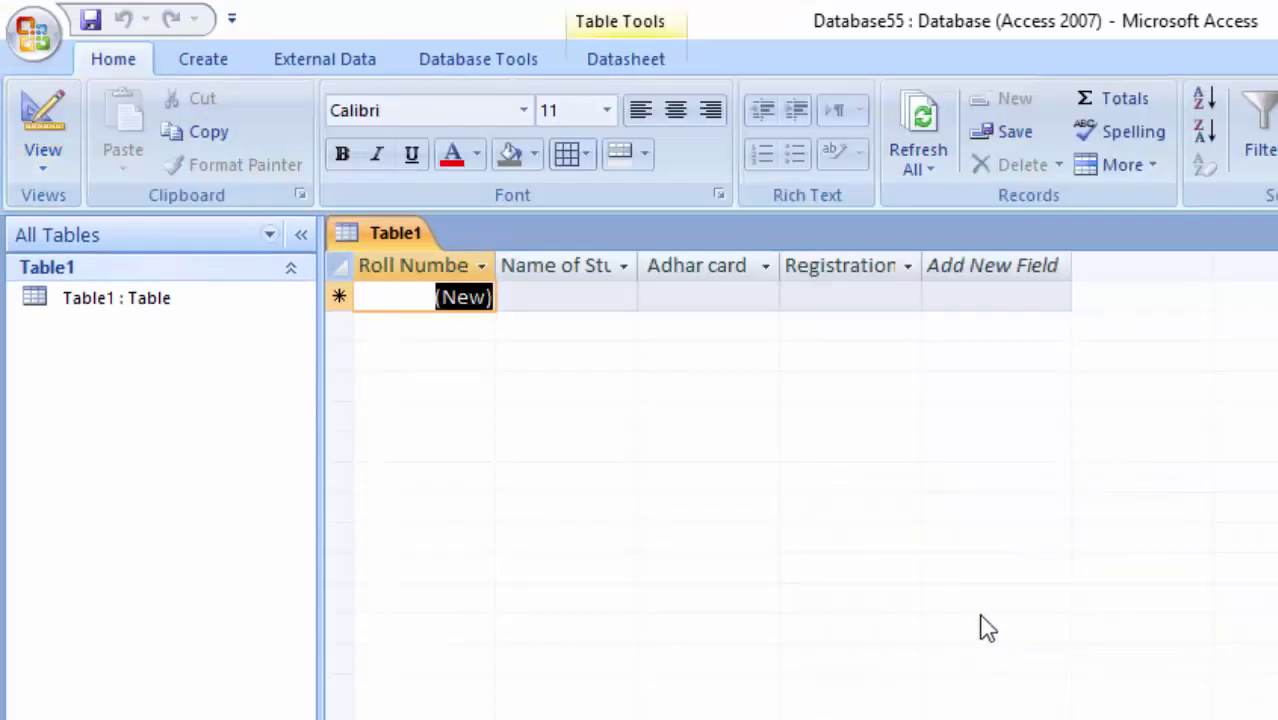
drag(646, 273, 659, 289)
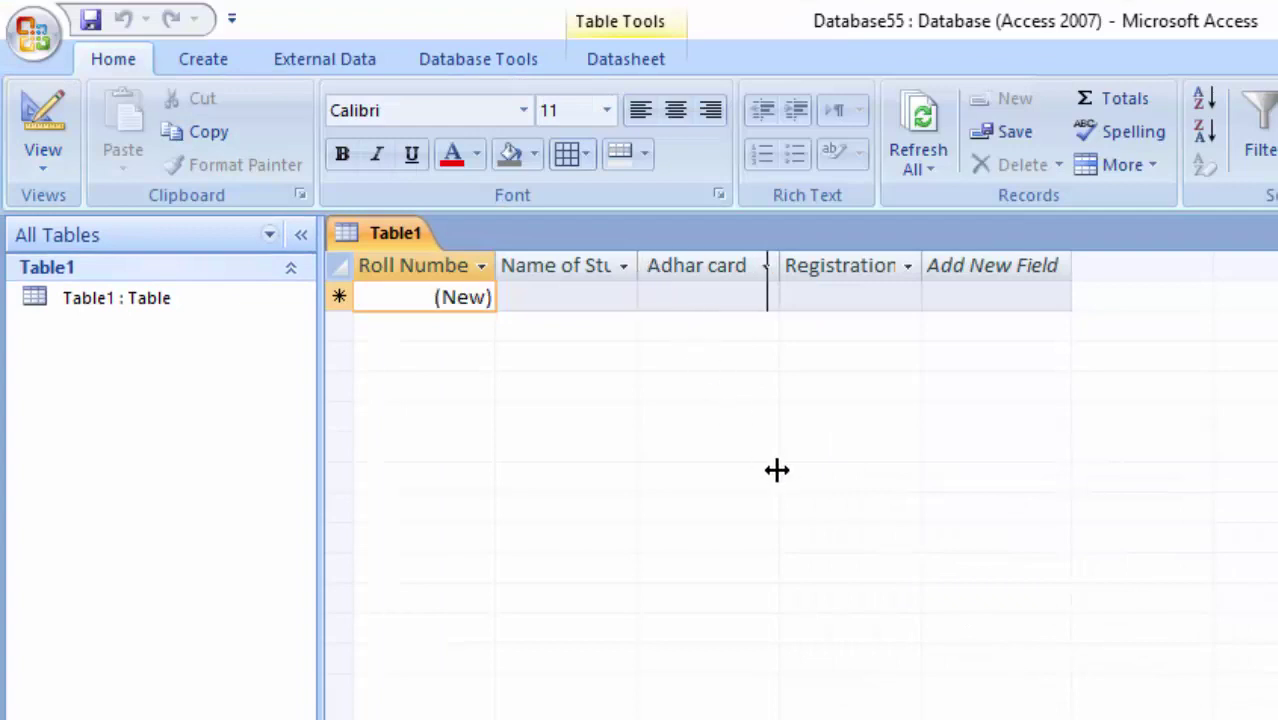
drag(777, 470, 779, 468)
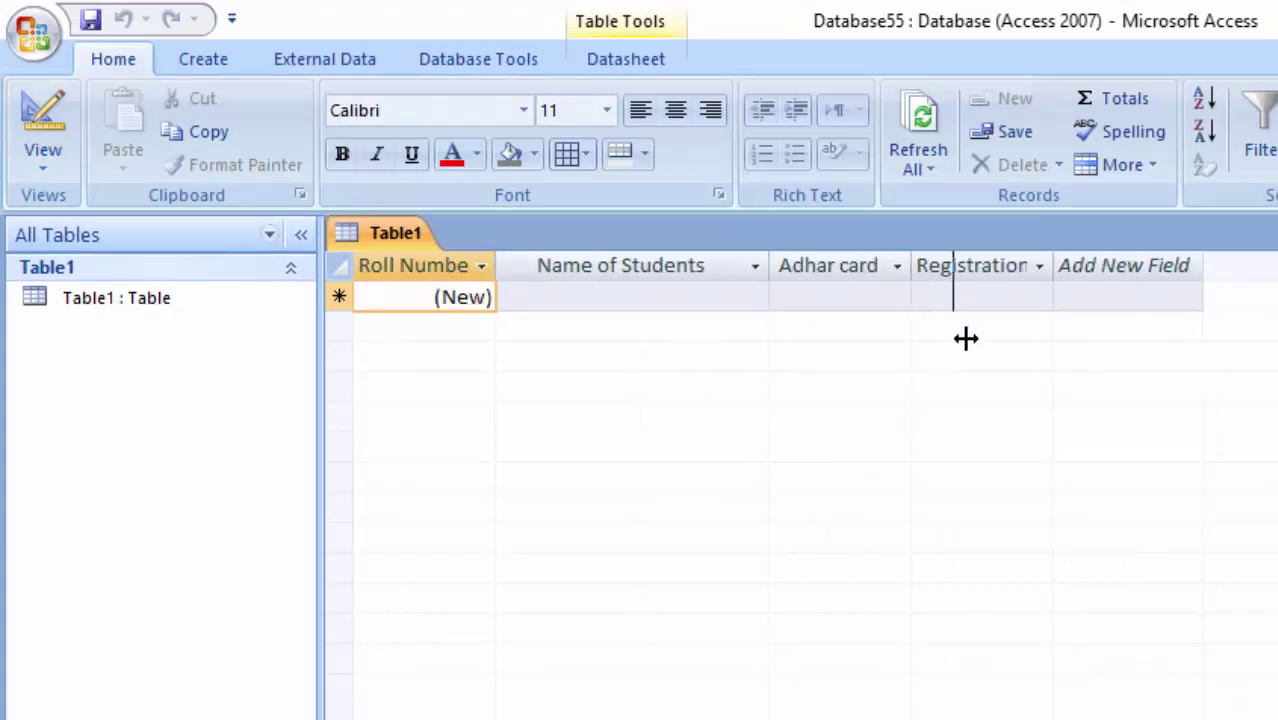
drag(965, 338, 1022, 388)
drag(1165, 268, 1276, 385)
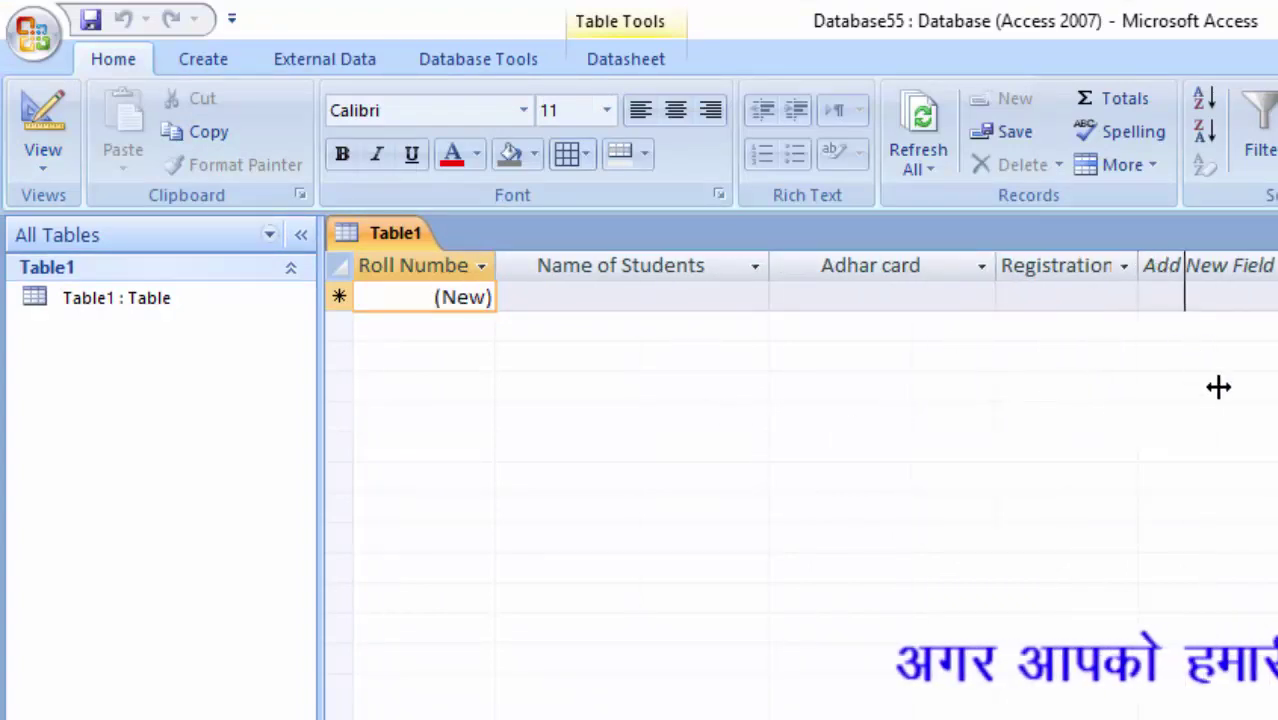
click(648, 296)
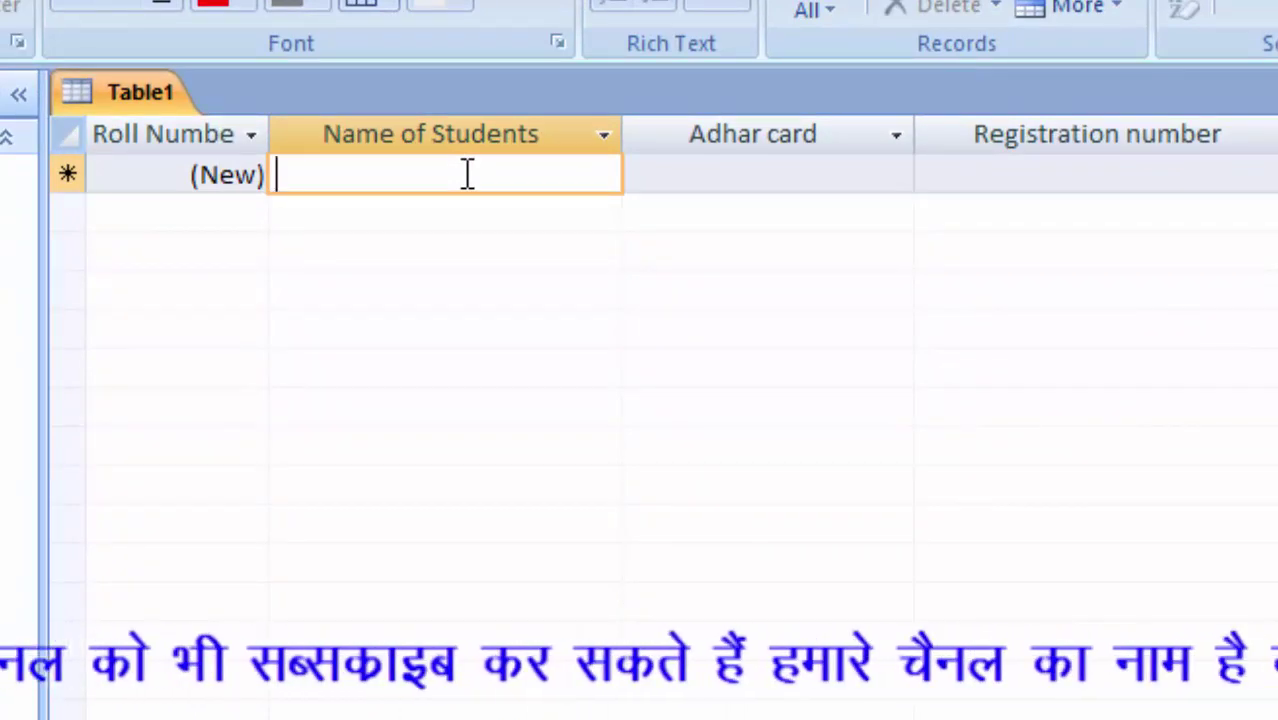
click(466, 166)
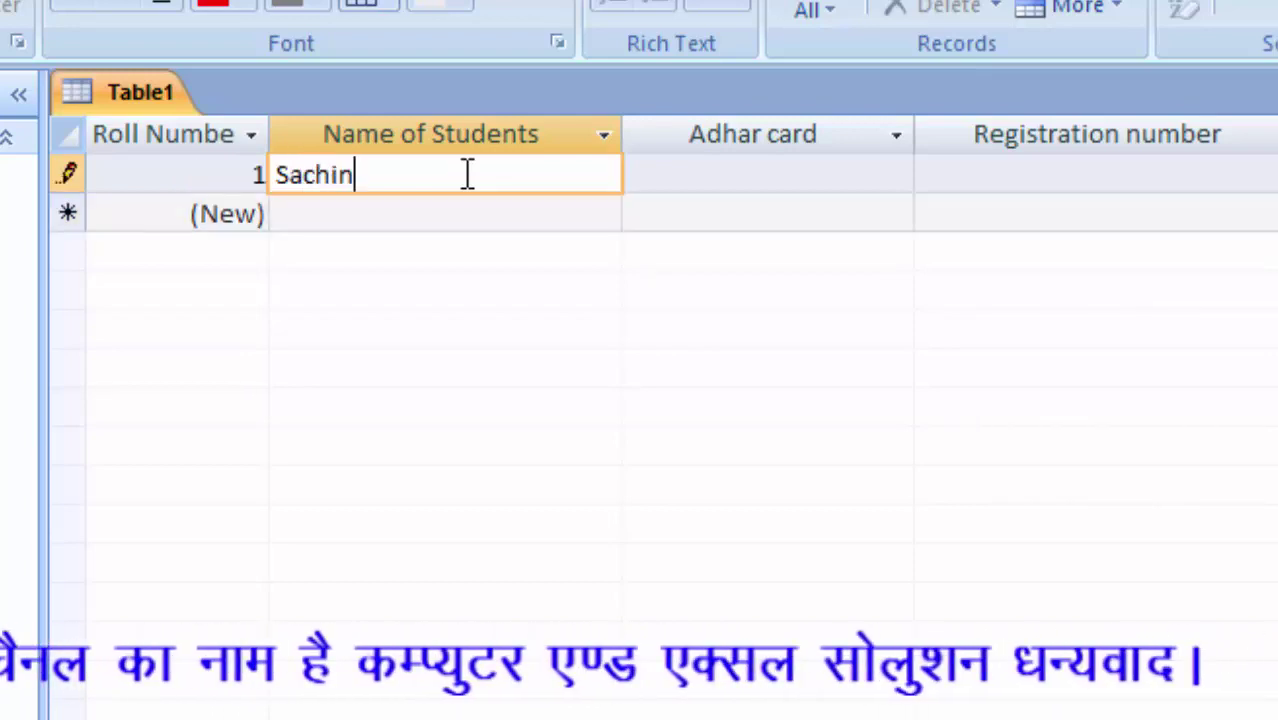
Enter the first student's name and ID numbers, then type the second student's name.
key(Tab)
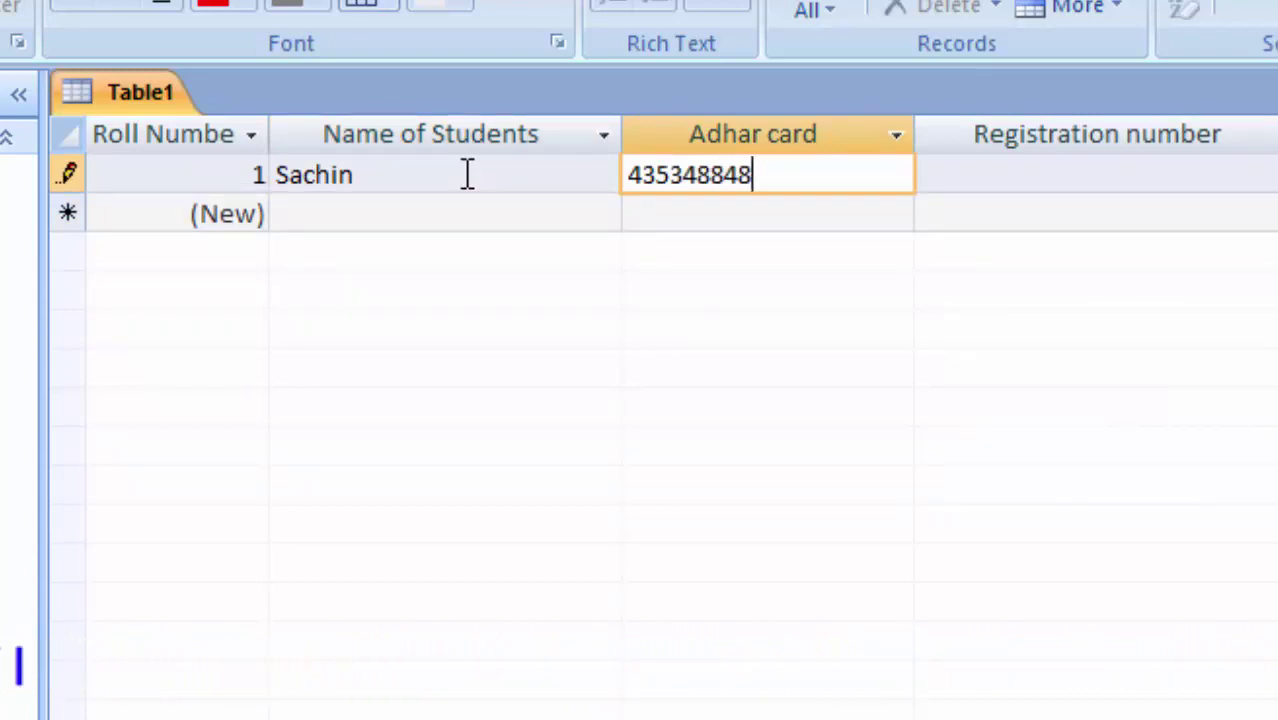
key(Tab)
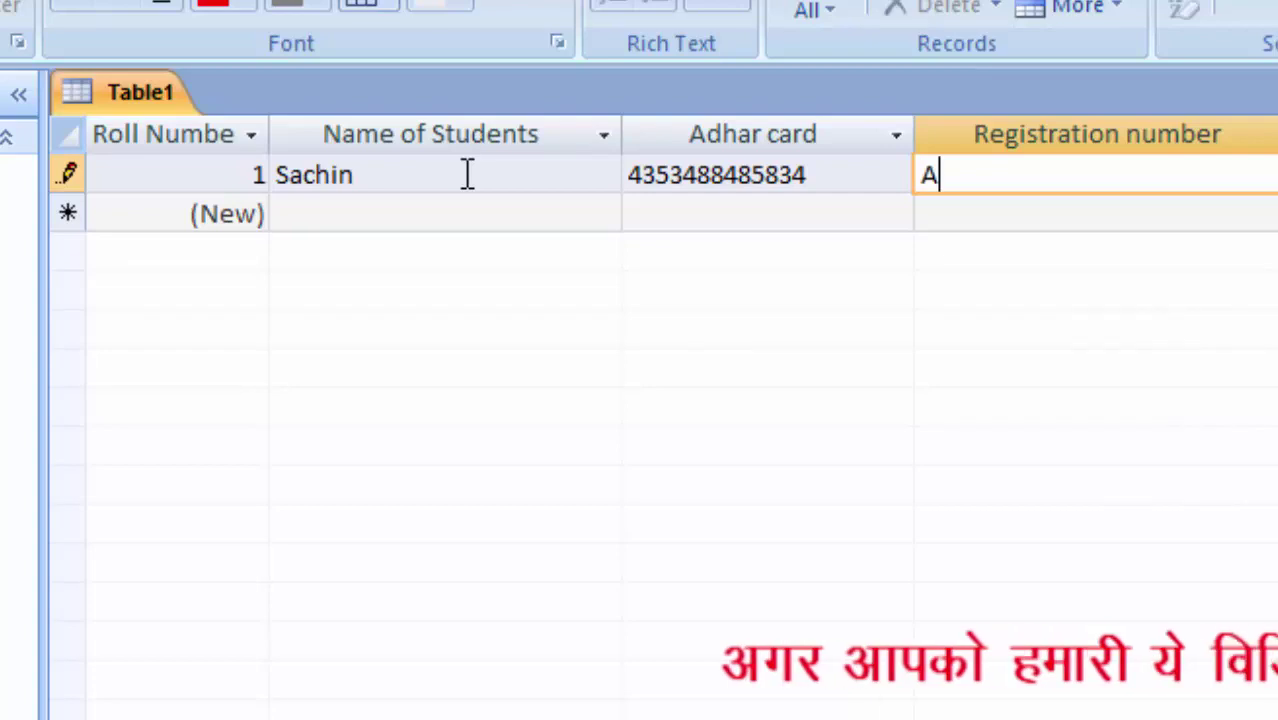
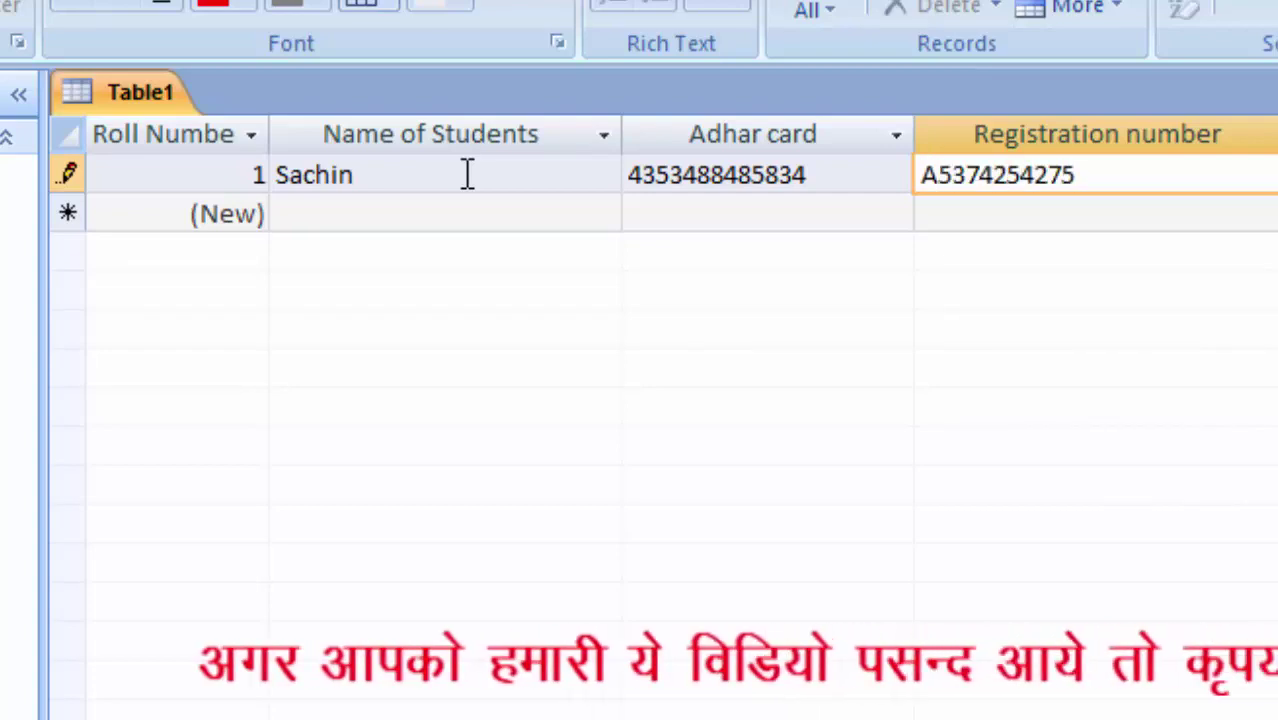
key(Tab)
key(Tab)
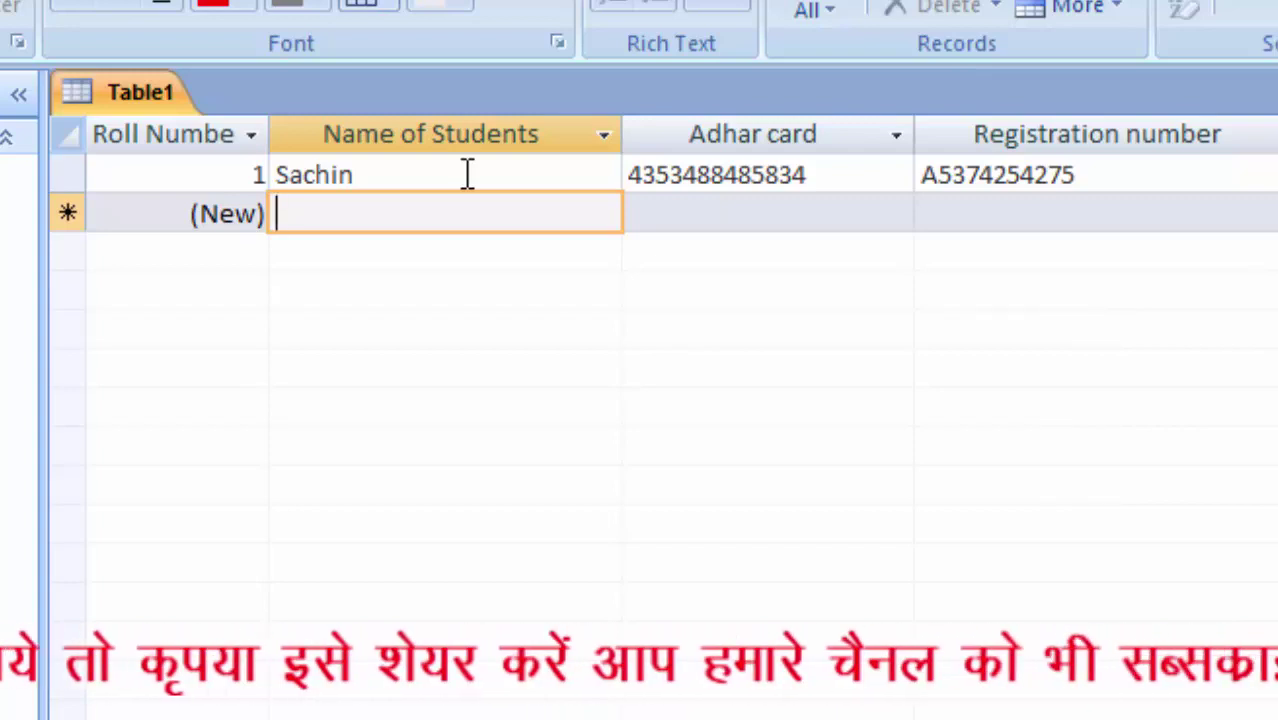
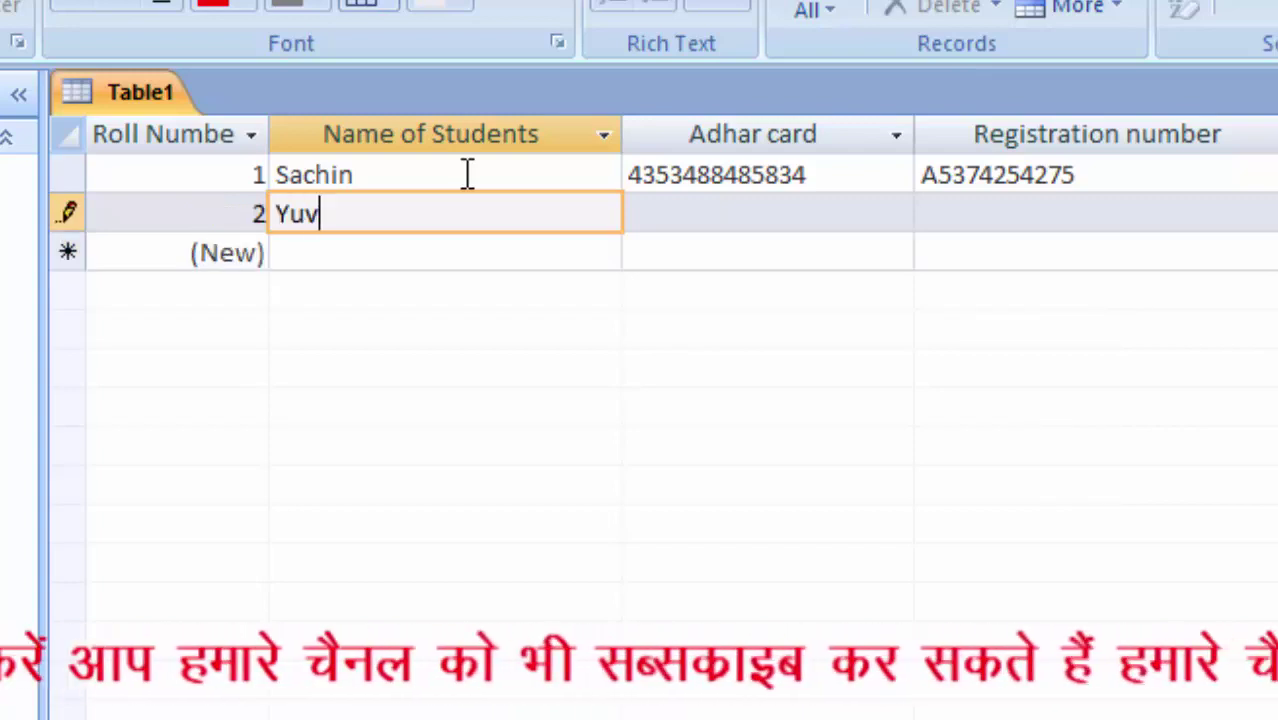
key(Tab)
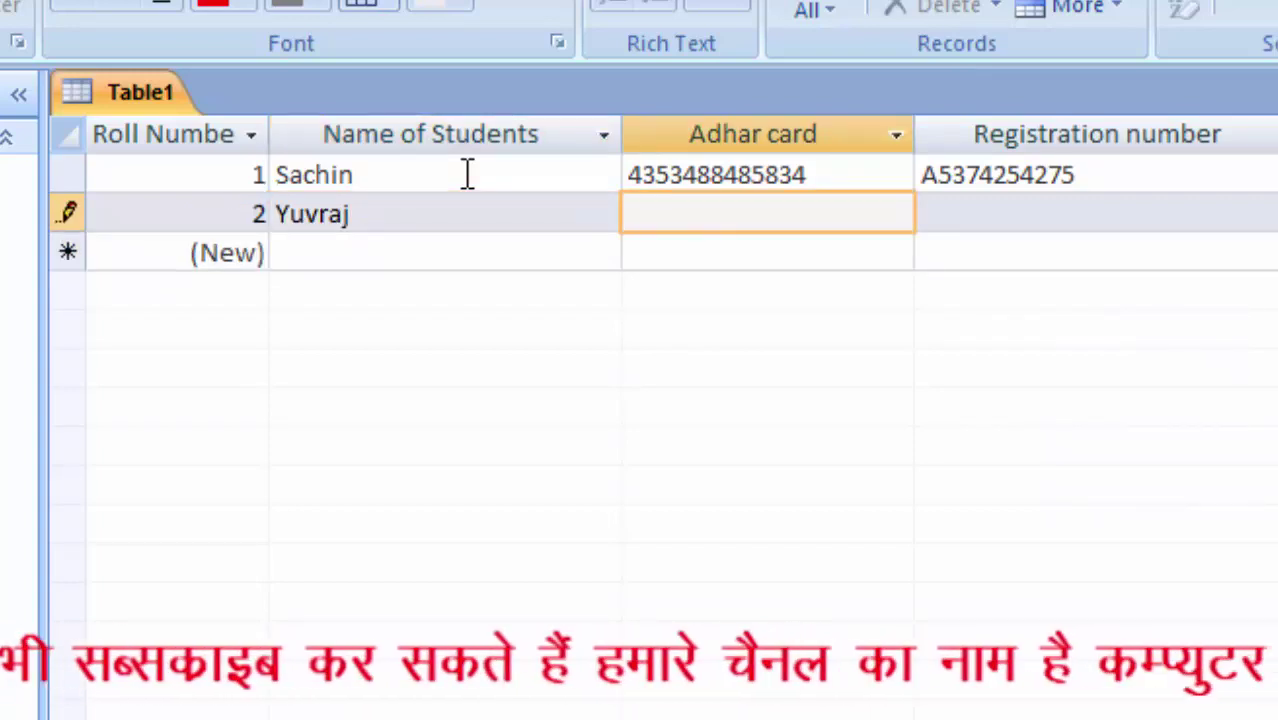
Paste the first student's Adhar number into record 2 and enter the second student's registration number.
drag(819, 174, 608, 165)
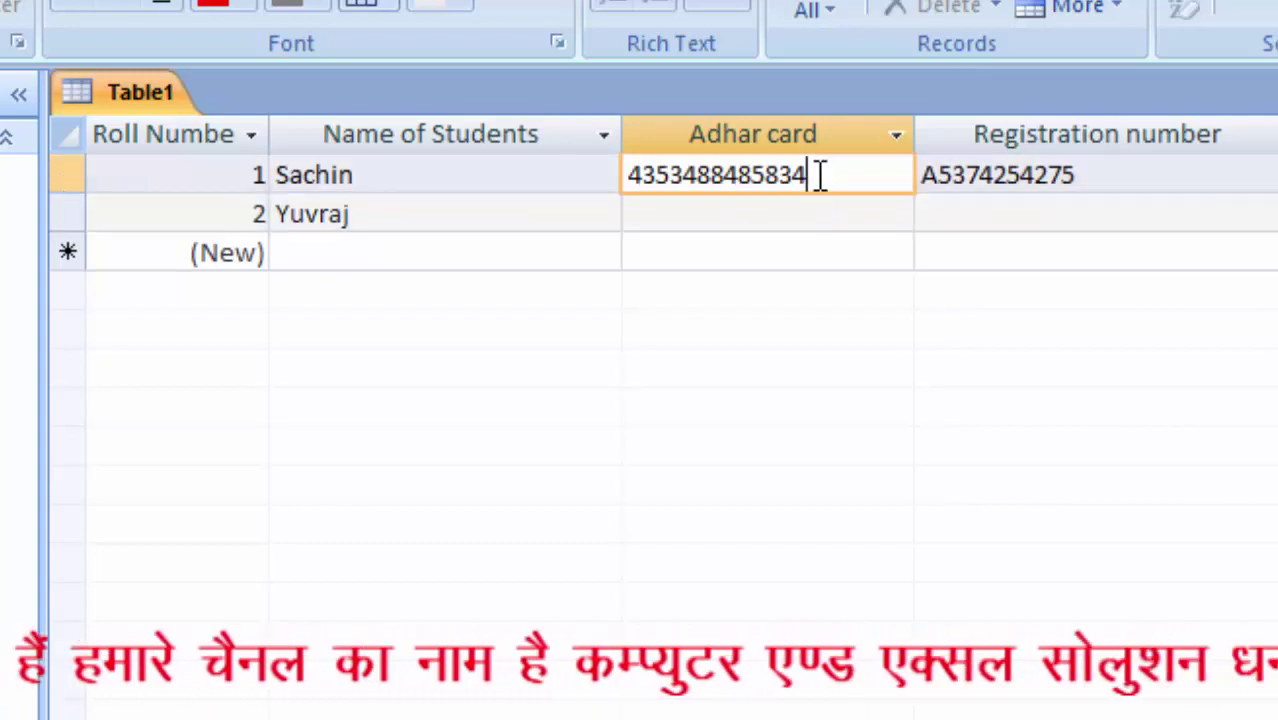
right_click(693, 165)
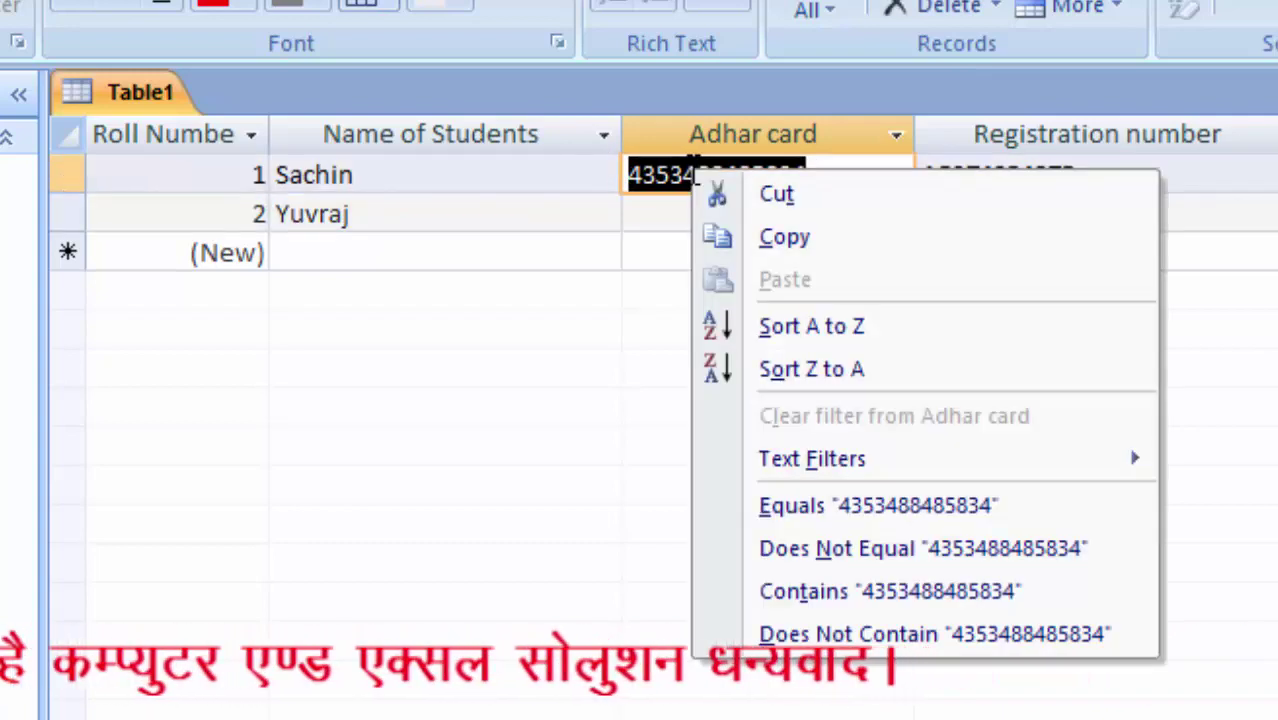
click(765, 234)
click(728, 229)
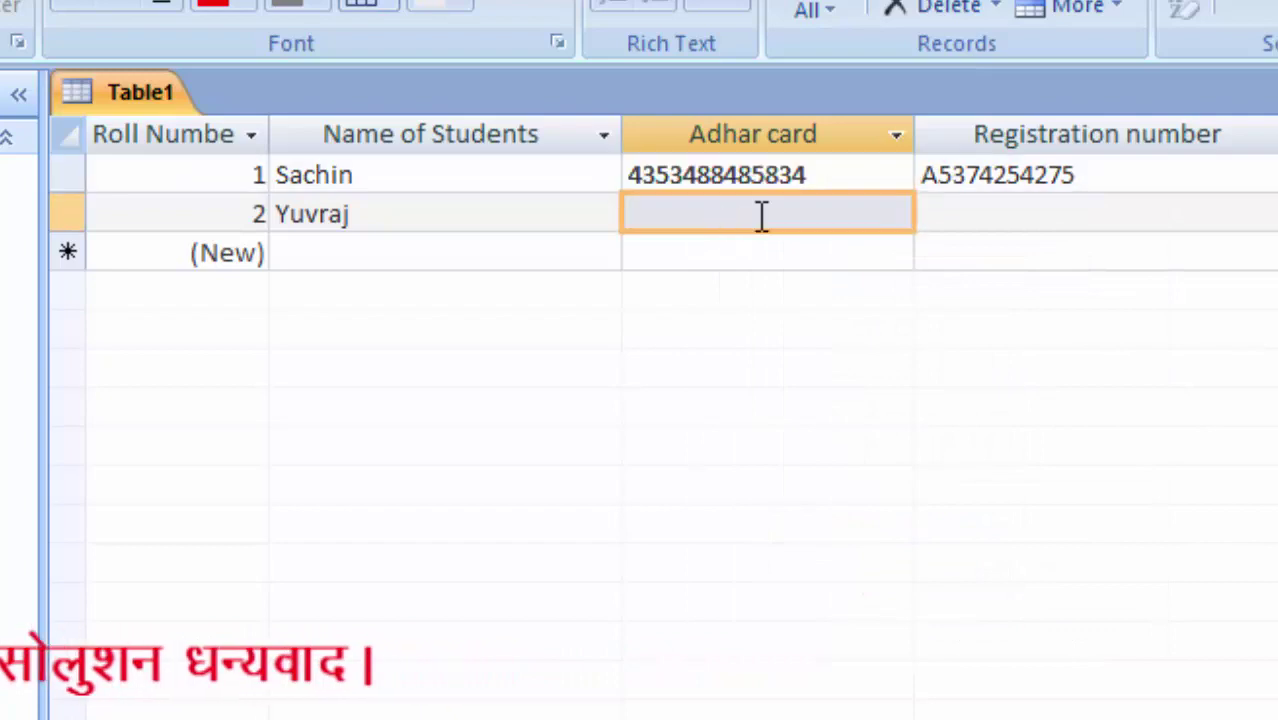
key(ctrl+v)
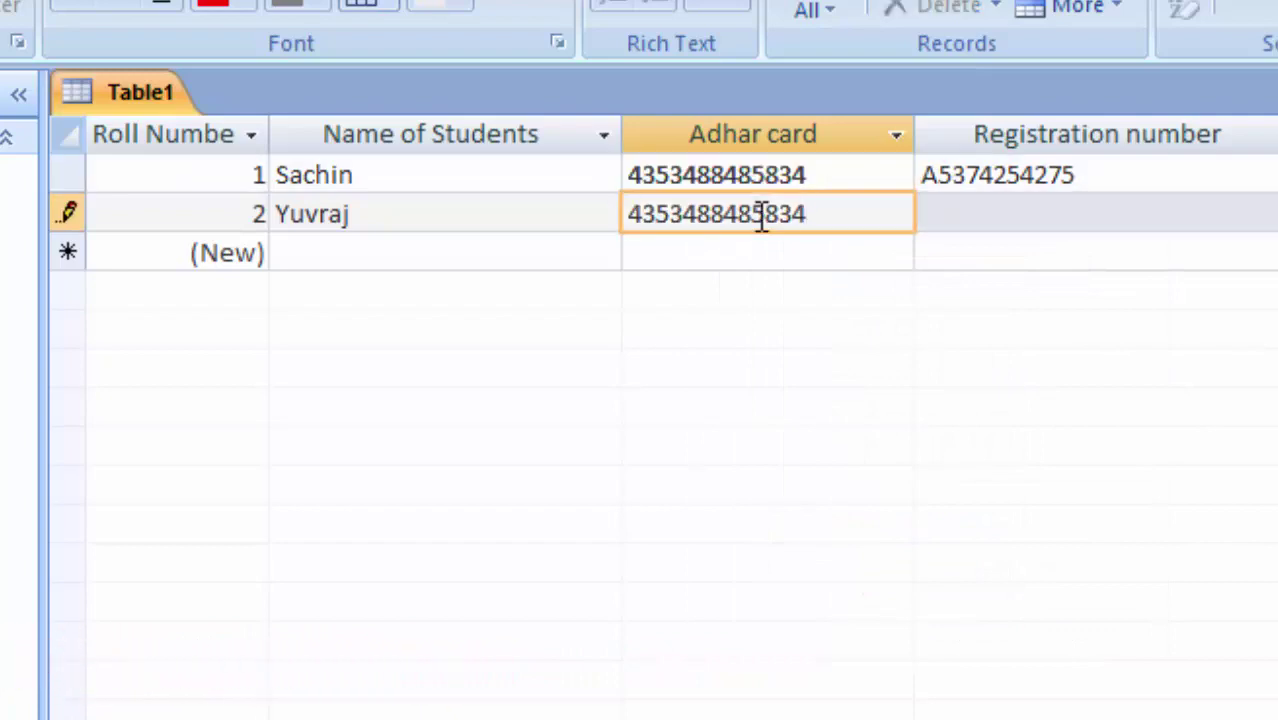
click(994, 206)
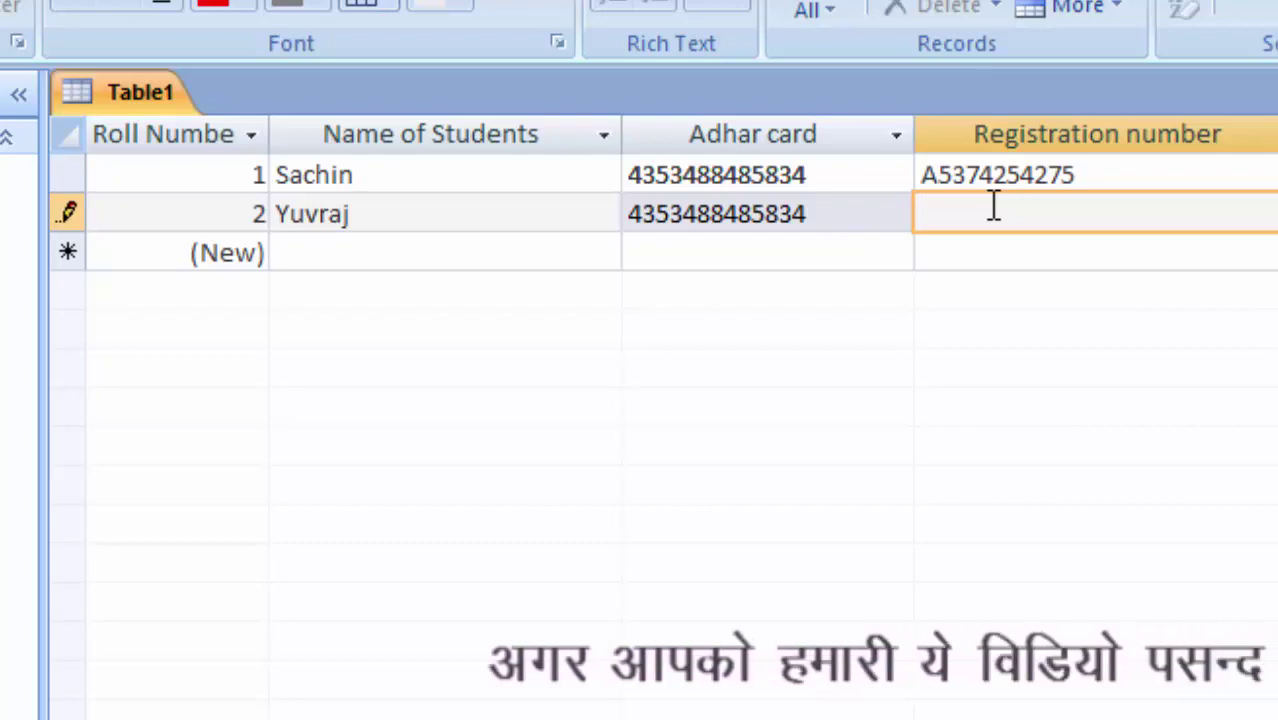
text(A574659847)
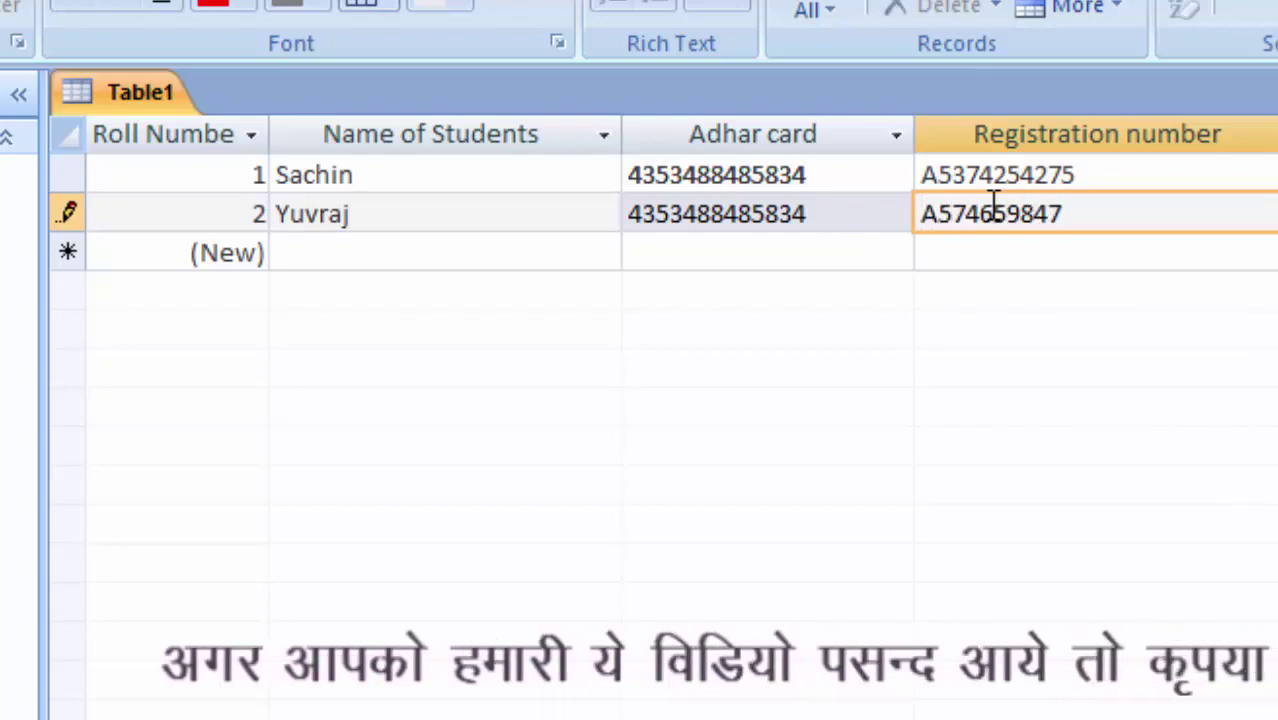
text(9)
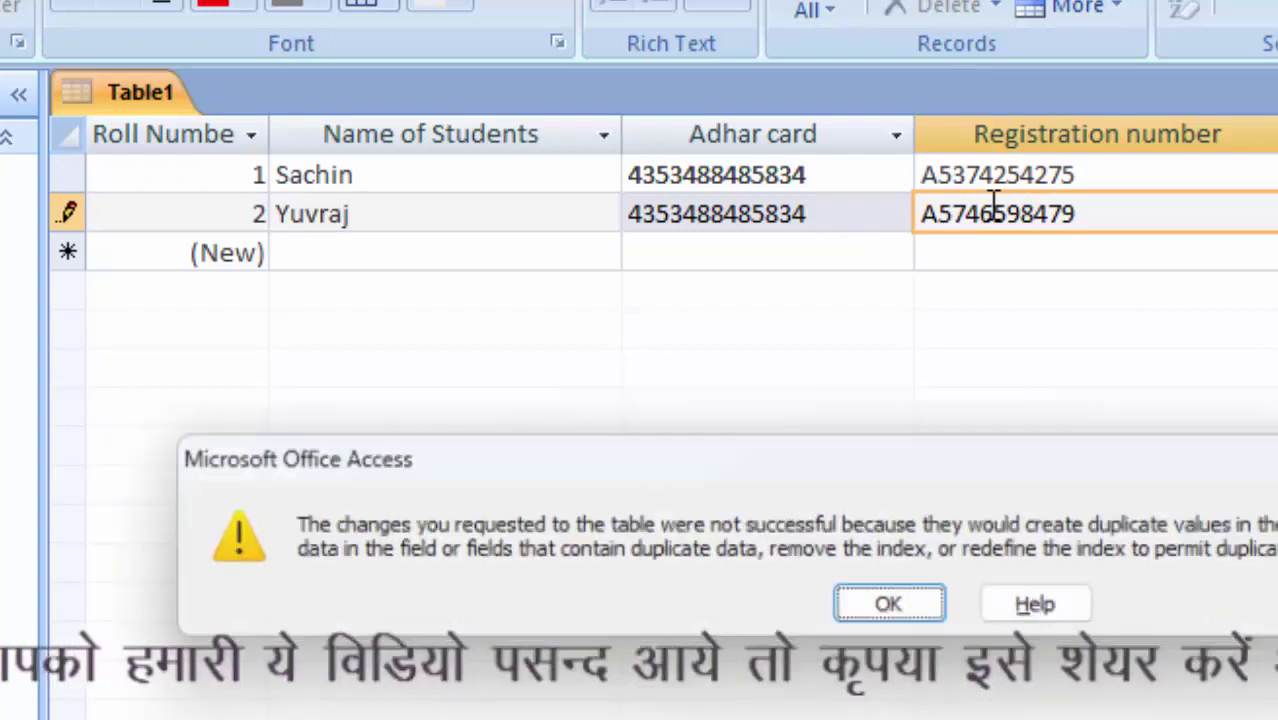
Try to save record 2 and dismiss the duplicate Adhar value errors twice.
key(Return)
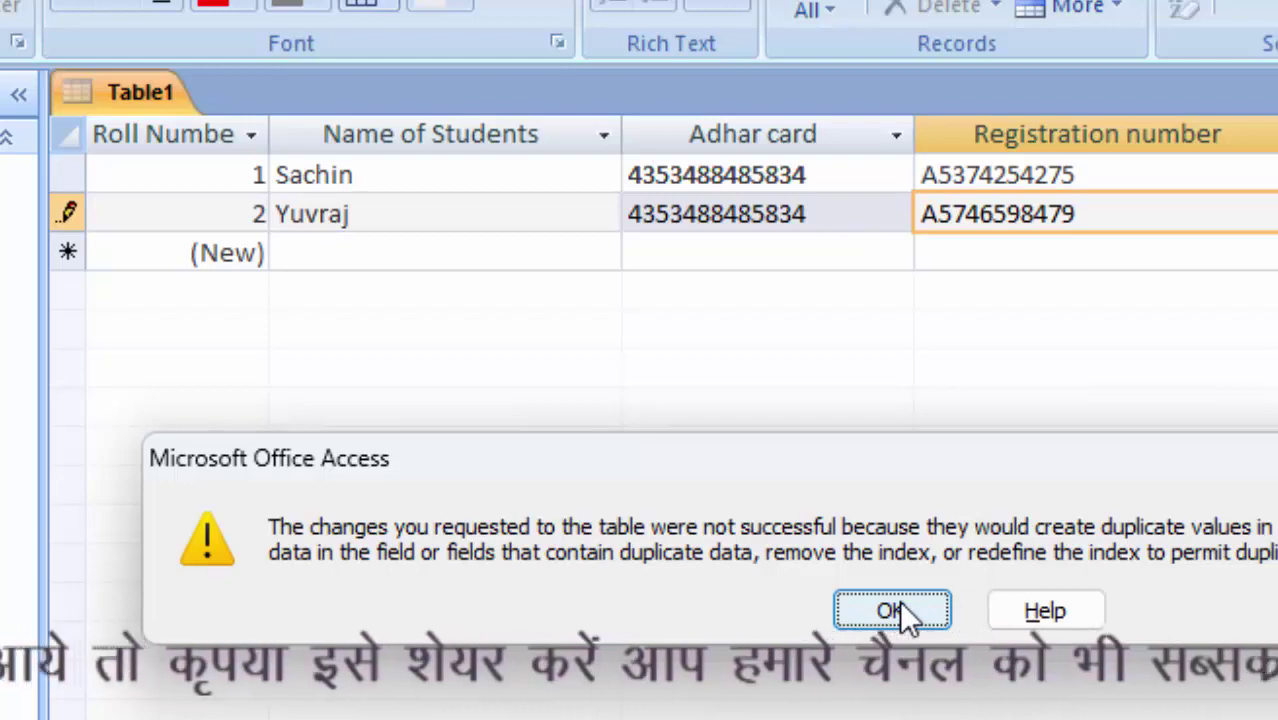
click(903, 610)
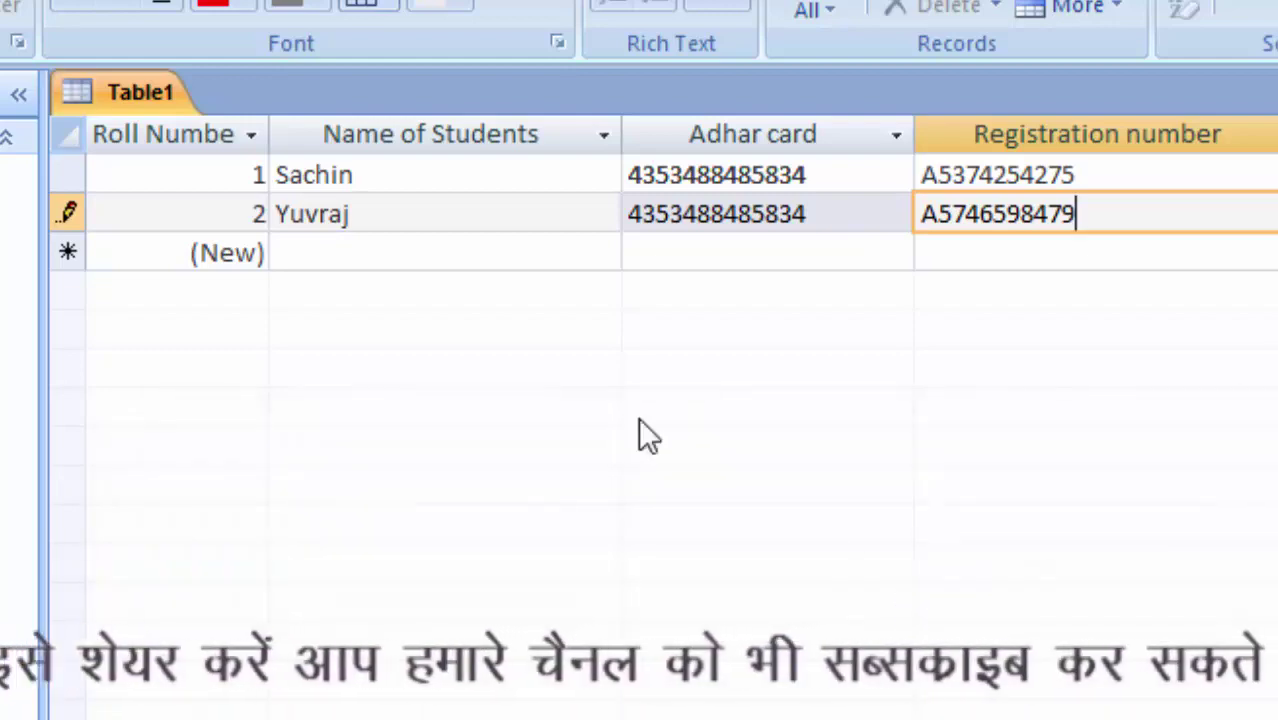
click(272, 128)
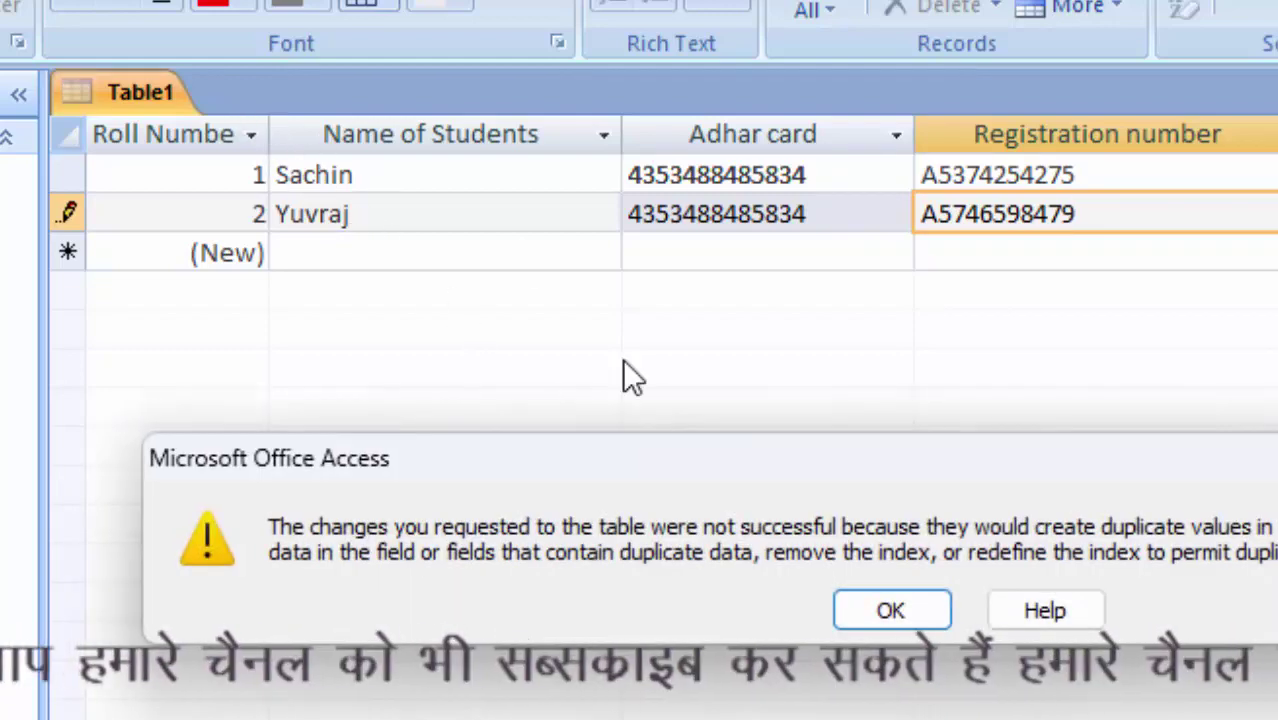
click(925, 620)
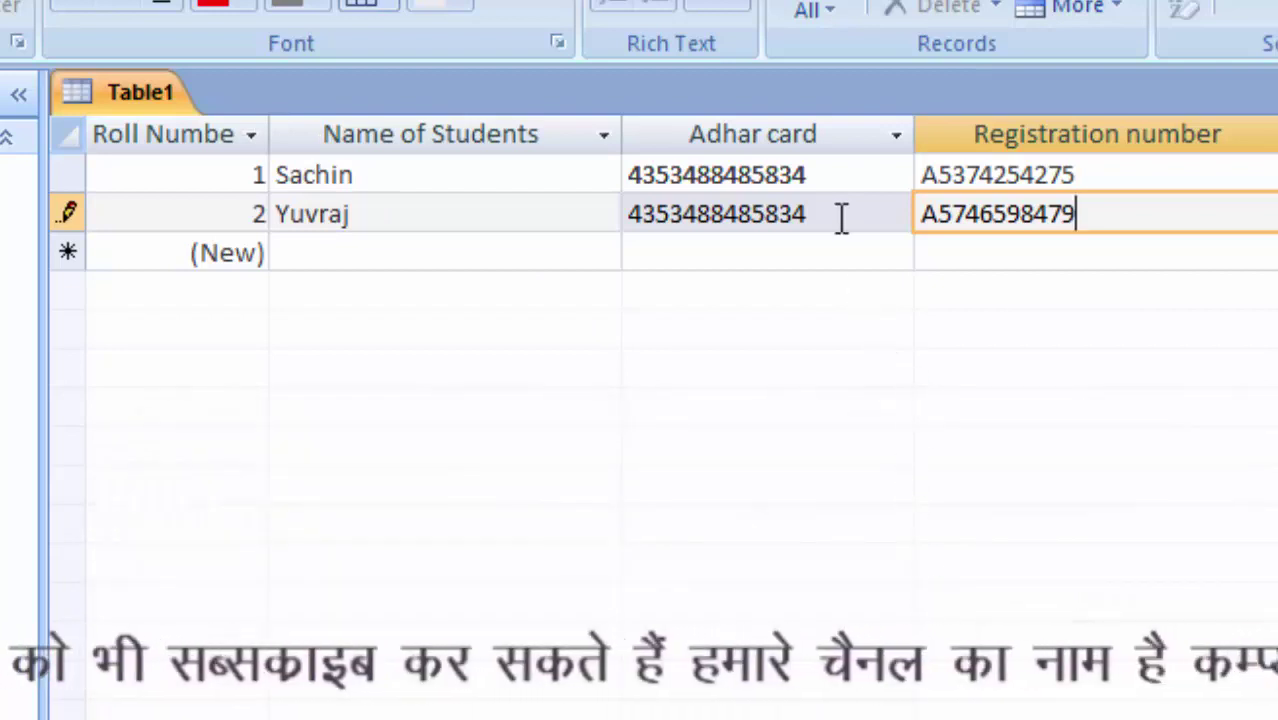
Change one digit of record 2's Adhar number to 8 and save the record.
mouse_move(841, 217)
mouse_down()
mouse_move(604, 222)
mouse_move(703, 225)
mouse_up()
click(703, 225)
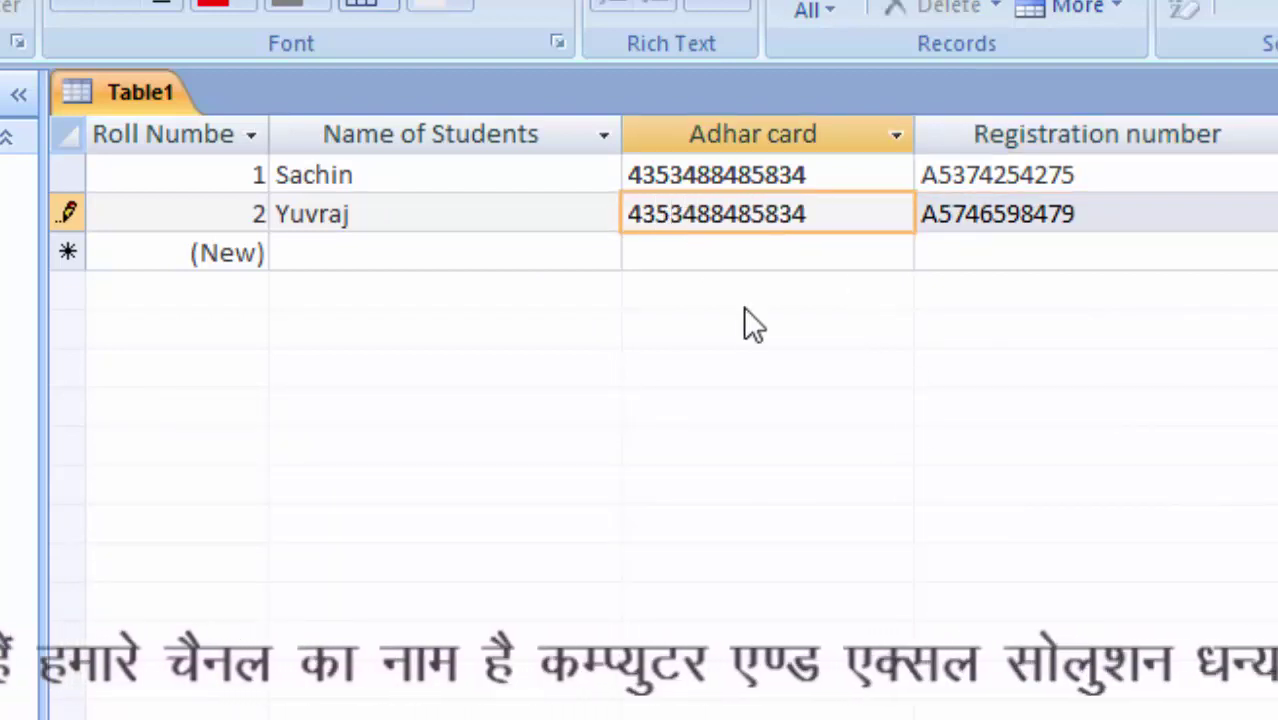
key(BackSpace)
text(8)
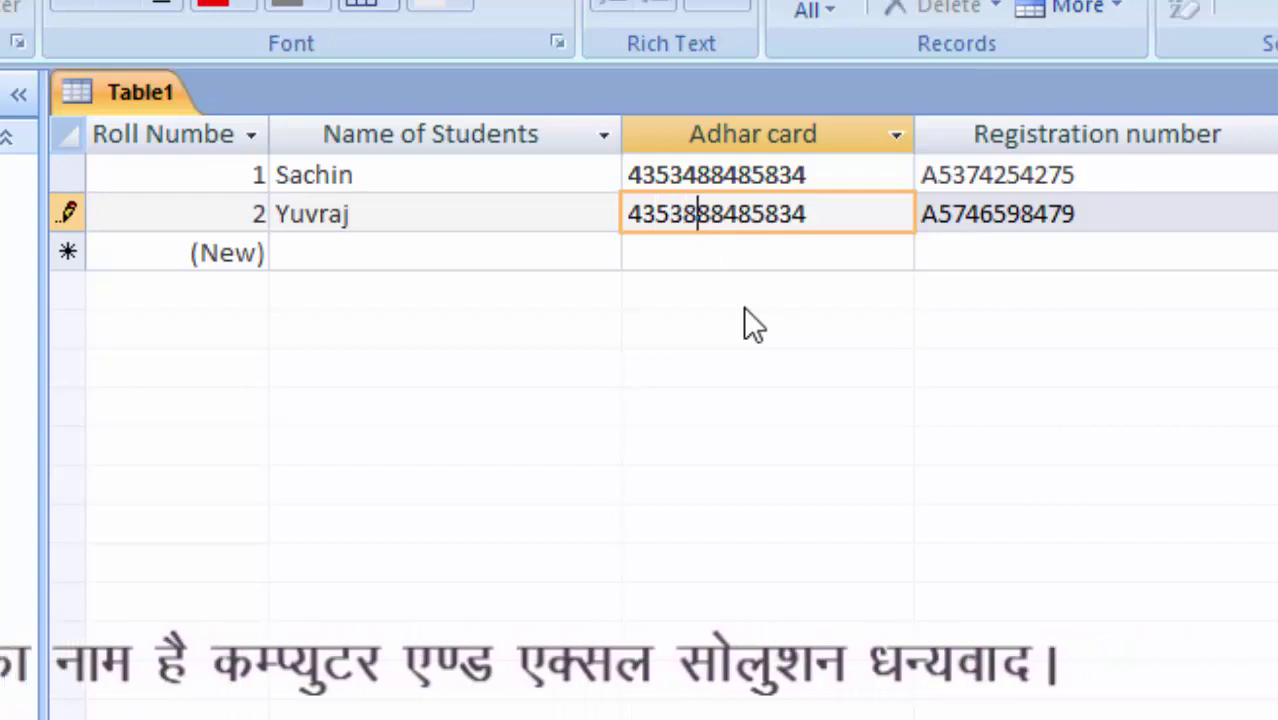
click(1255, 211)
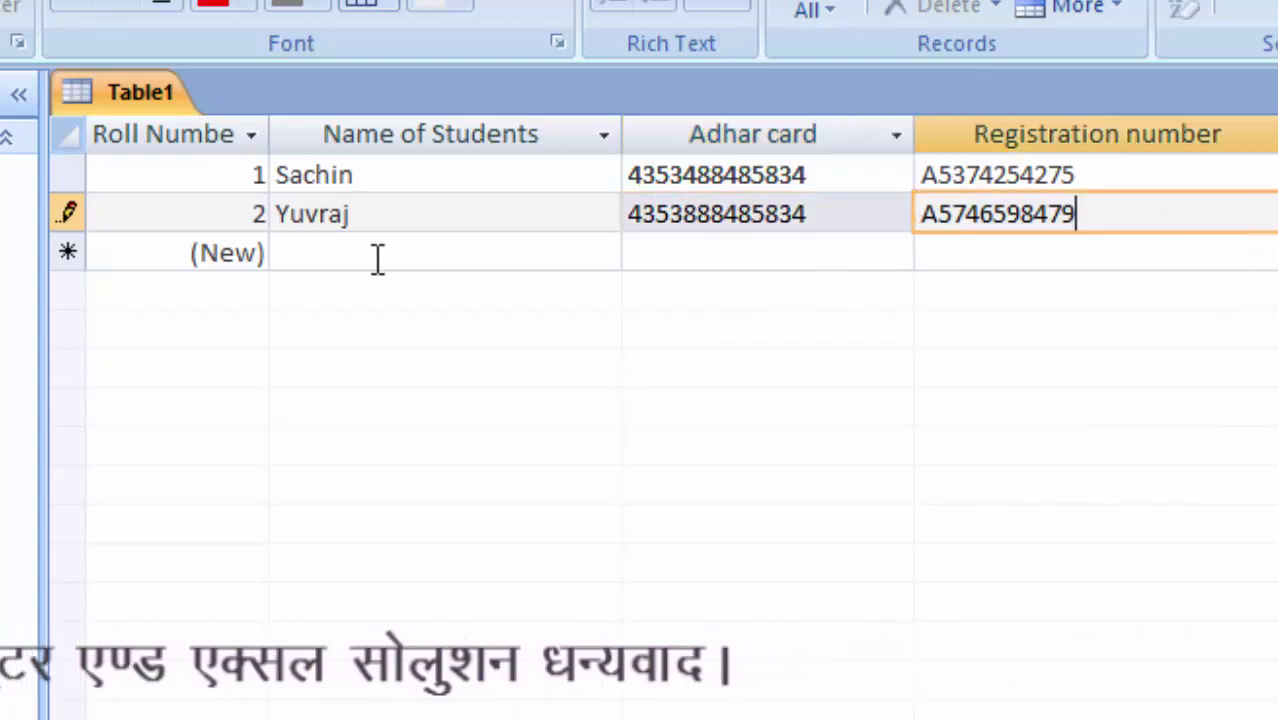
click(393, 258)
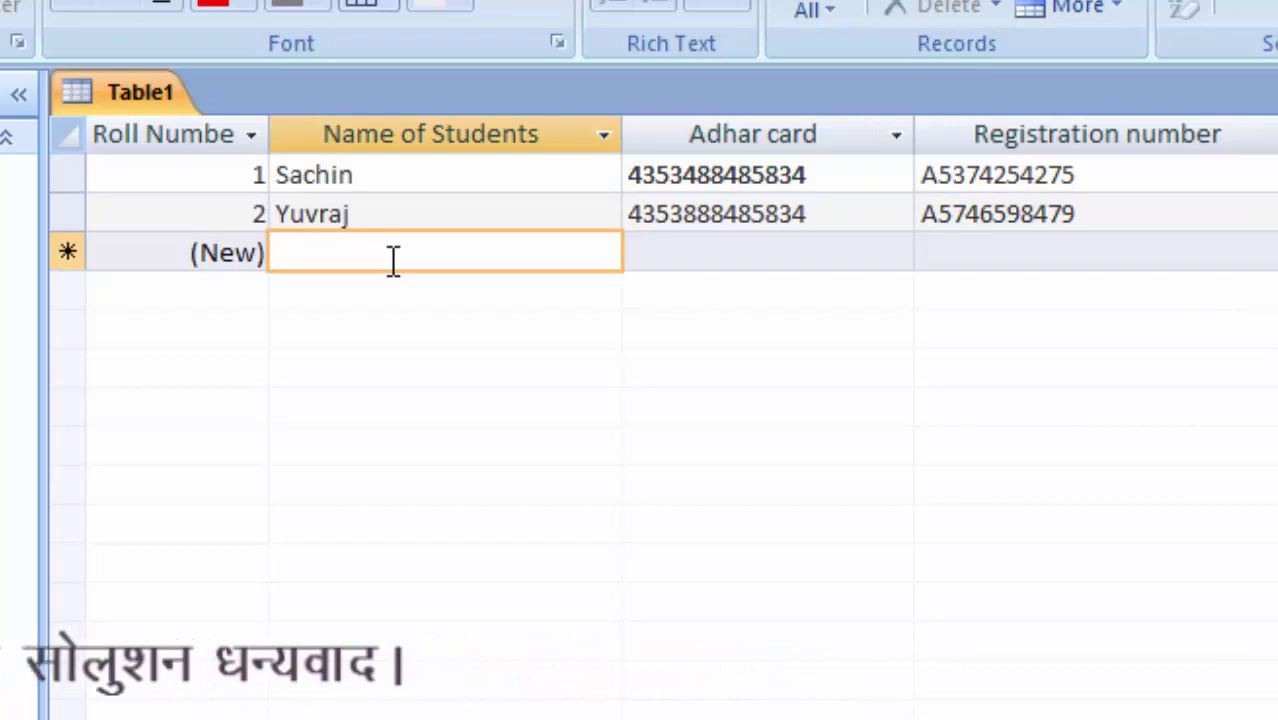